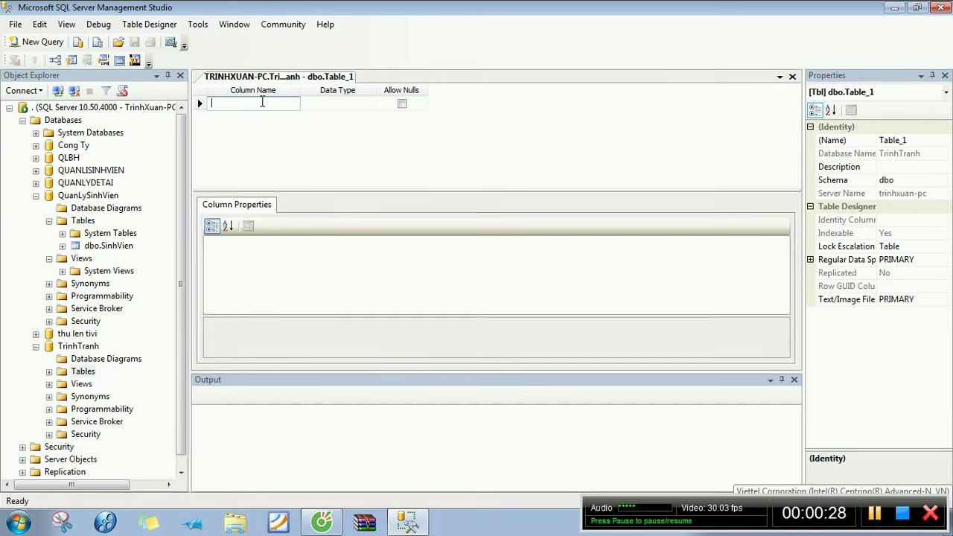
# Step: Define the new table's first column as MaLop with data type nchar(100)
pyautogui.write('MaLop')
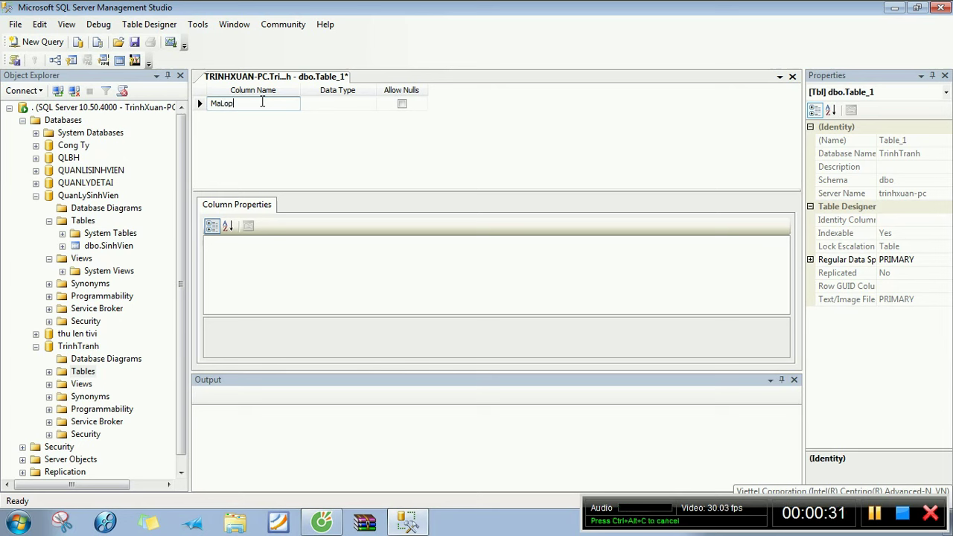
pyautogui.press('Tab')
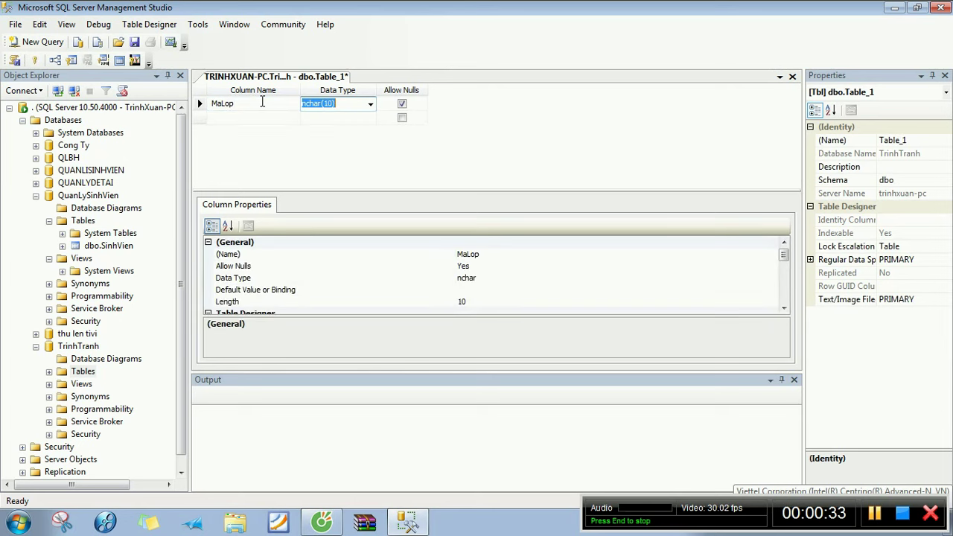
pyautogui.click(328, 104)
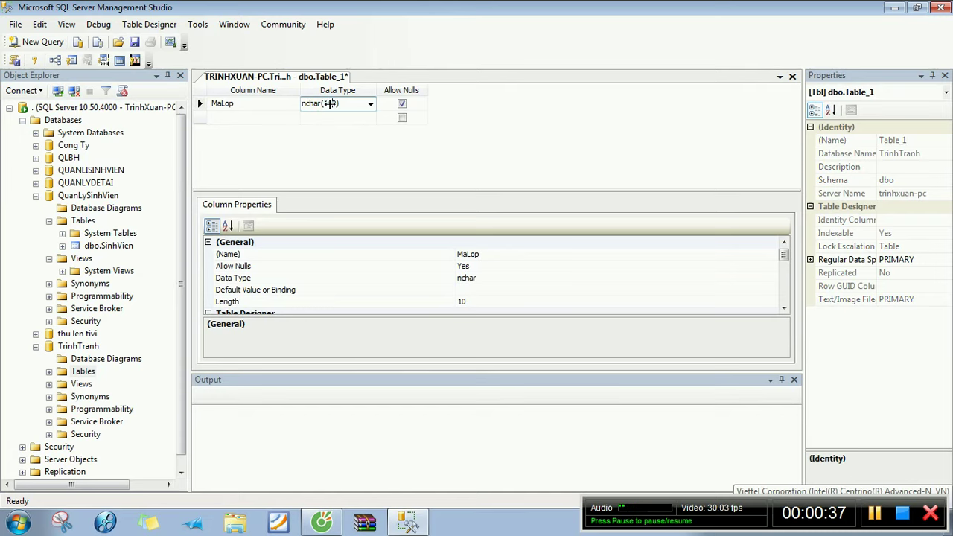
pyautogui.write('0')
# Step: Add a second column named TenLop with data type nchar(100)
pyautogui.click(282, 117)
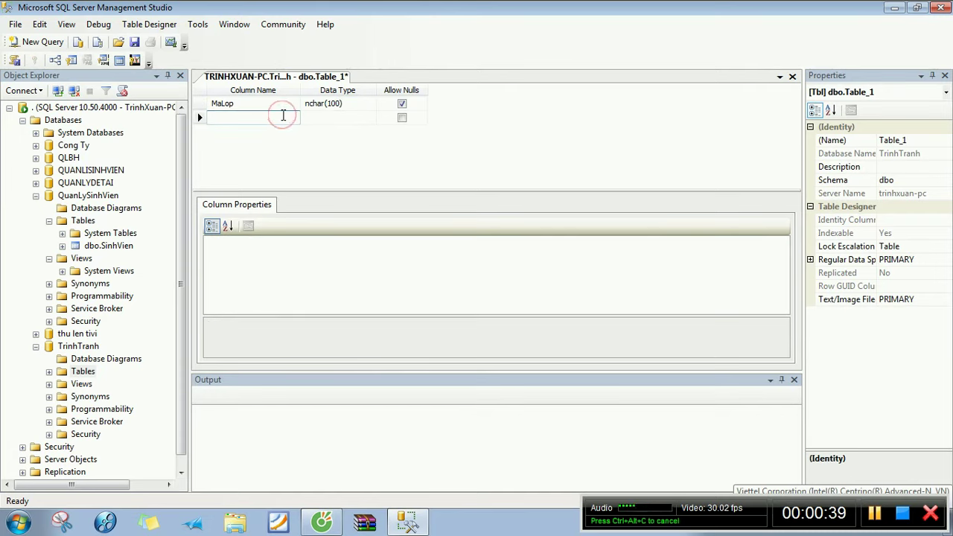
pyautogui.write('Te')
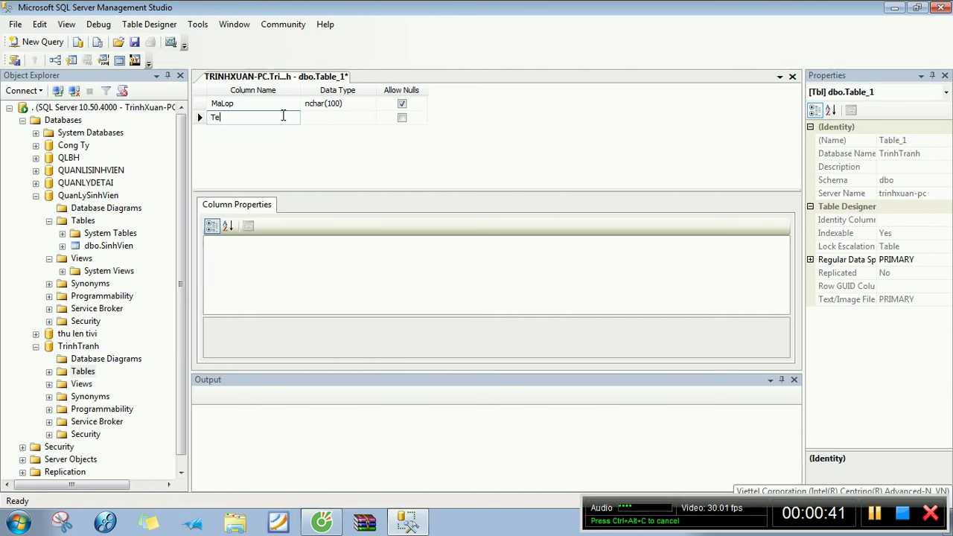
pyautogui.write('nLop')
pyautogui.press('Tab')
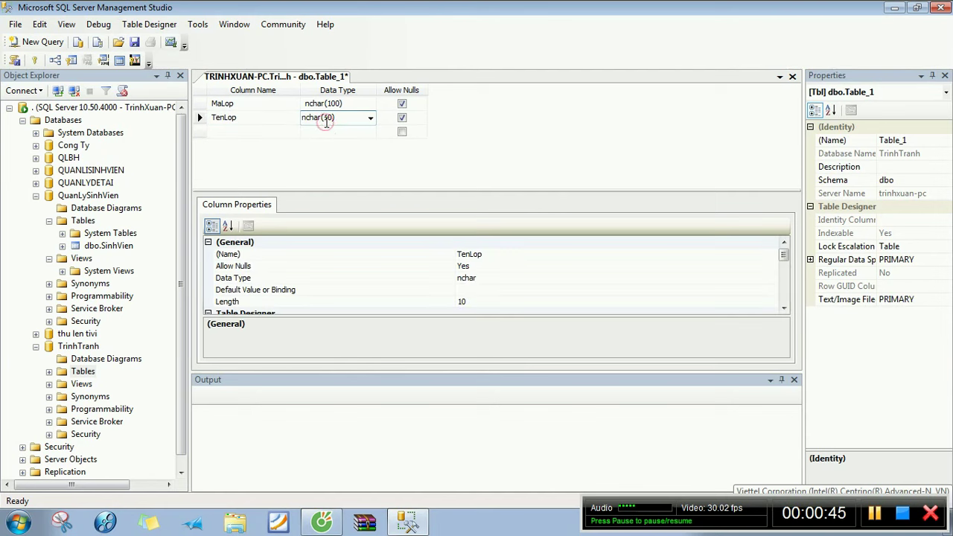
pyautogui.click(329, 117)
pyautogui.write('0')
# Step: Set the MaLop column as the table's primary key
pyautogui.click(294, 132)
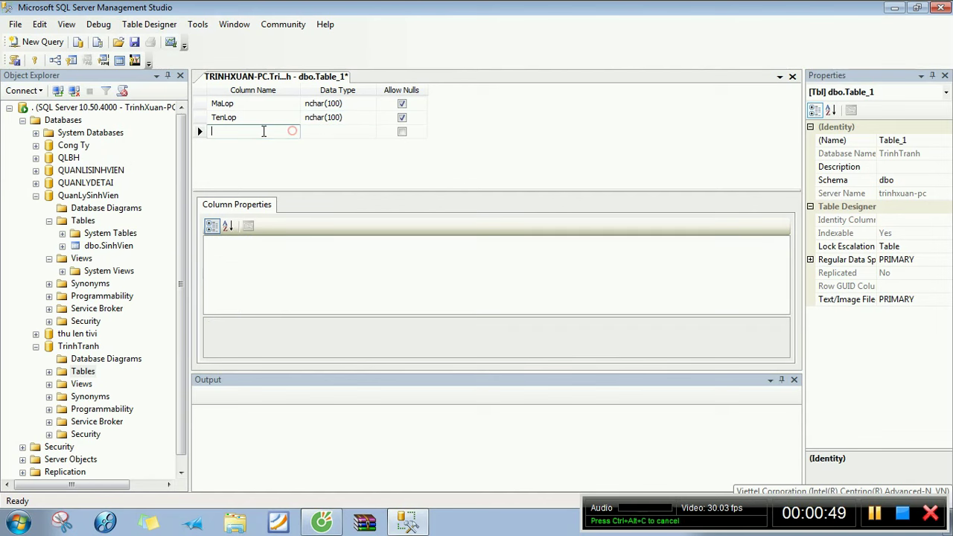
pyautogui.rightClick(201, 103)
pyautogui.click(250, 111)
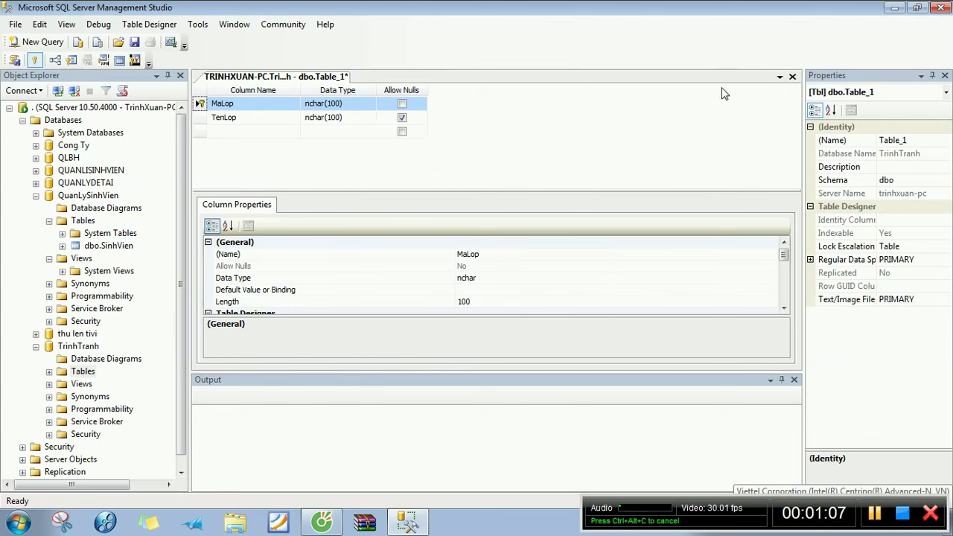
# Step: Save the table under the name LopHoc
pyautogui.hotkey('ctrl', 's')
pyautogui.press('BackSpace')
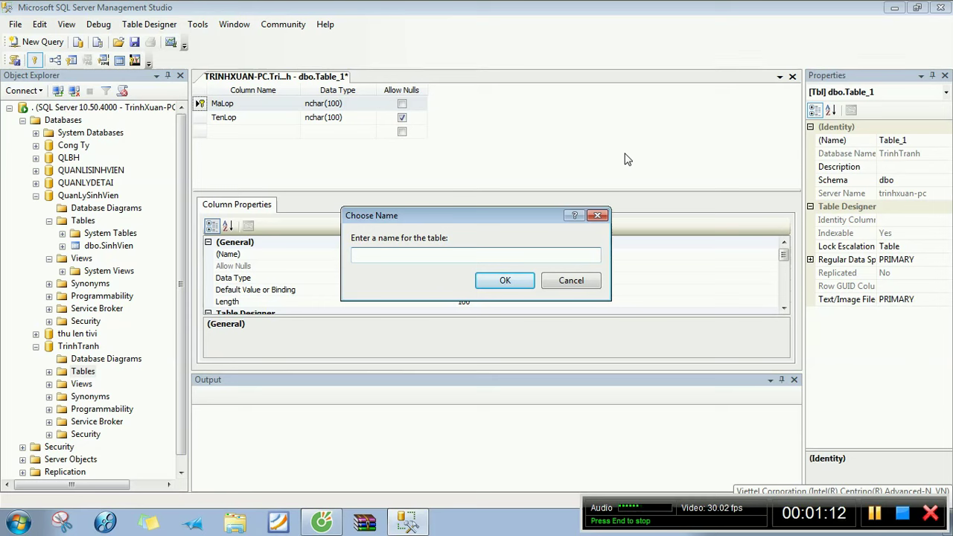
pyautogui.write('Lop')
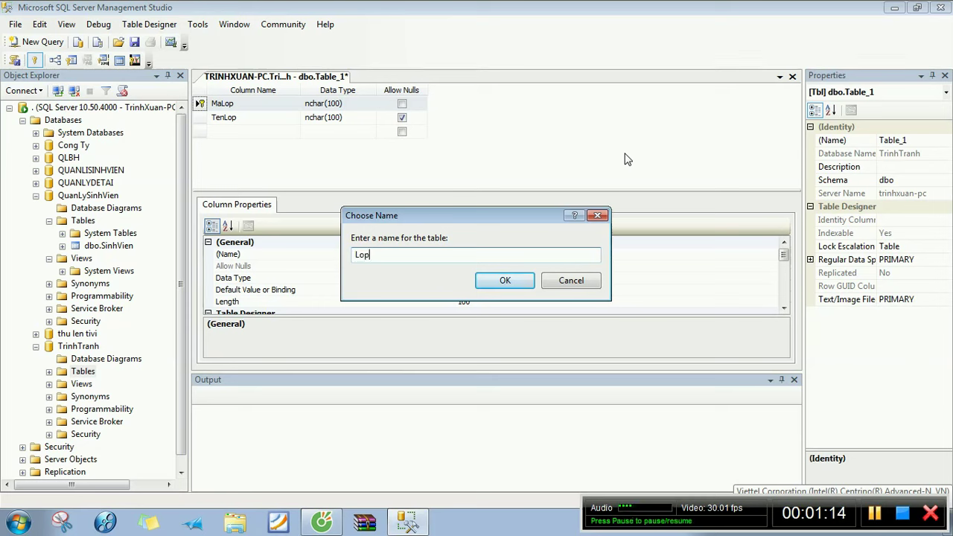
pyautogui.write('Hoc')
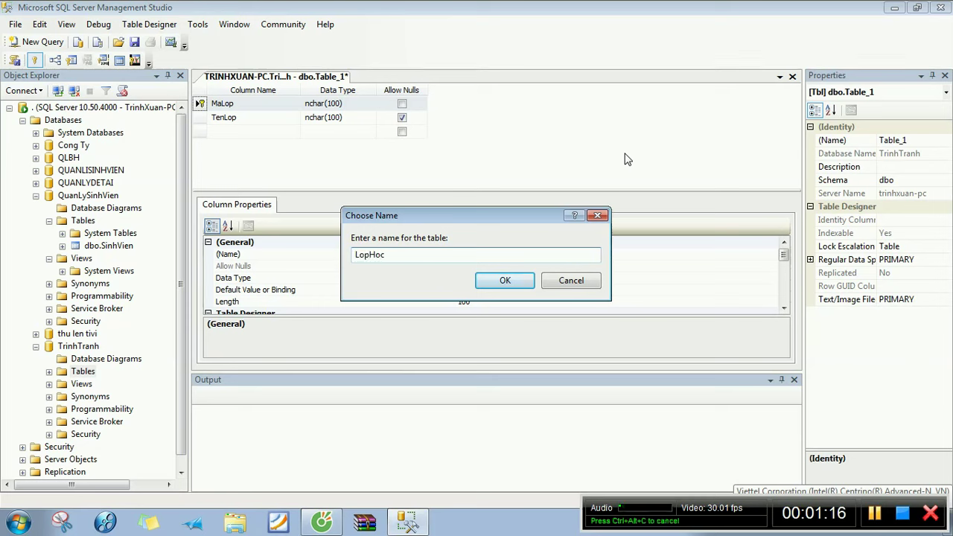
pyautogui.click(514, 280)
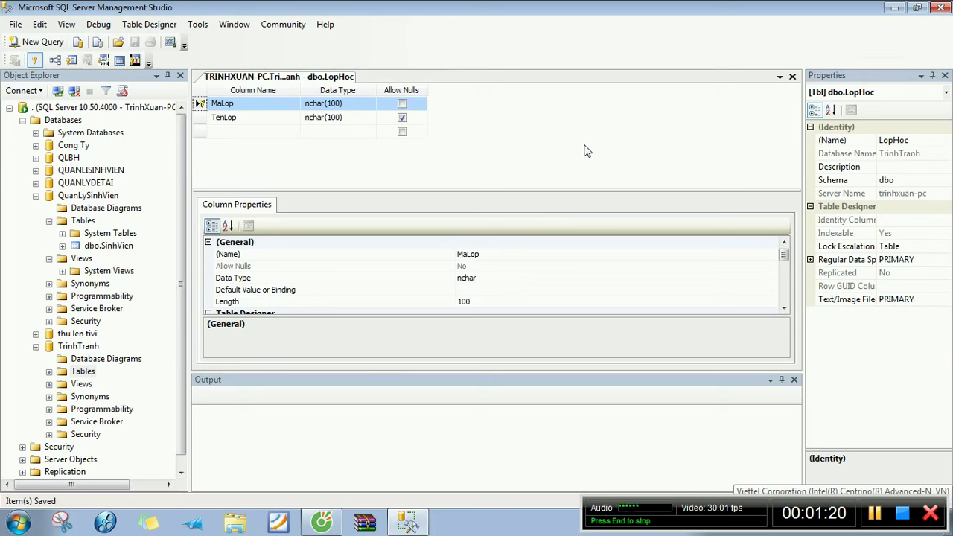
# Step: Refresh the Databases node and expand the TrinhTranh database down to its list of tables
pyautogui.rightClick(34, 350)
pyautogui.click(3, 231)
pyautogui.click(21, 123)
pyautogui.rightClick(34, 121)
pyautogui.click(59, 237)
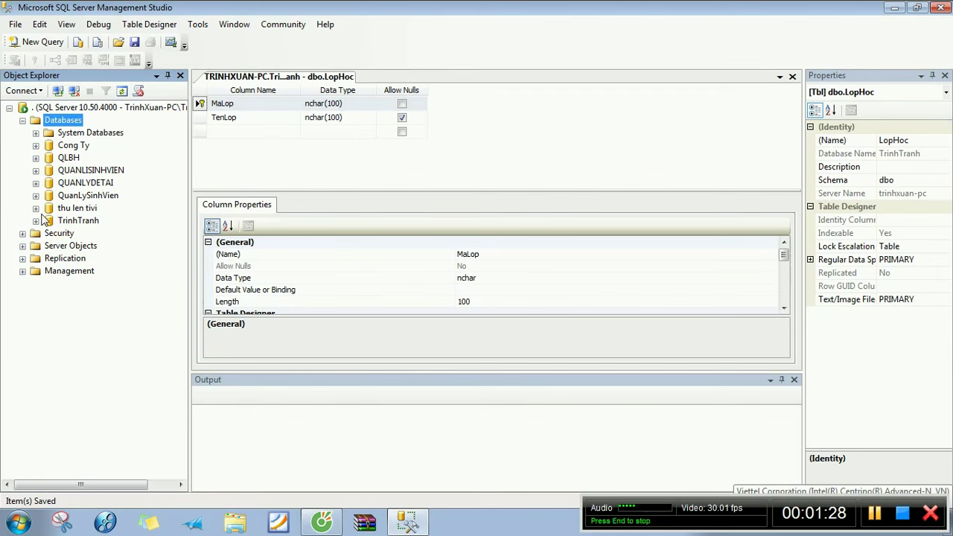
pyautogui.click(35, 221)
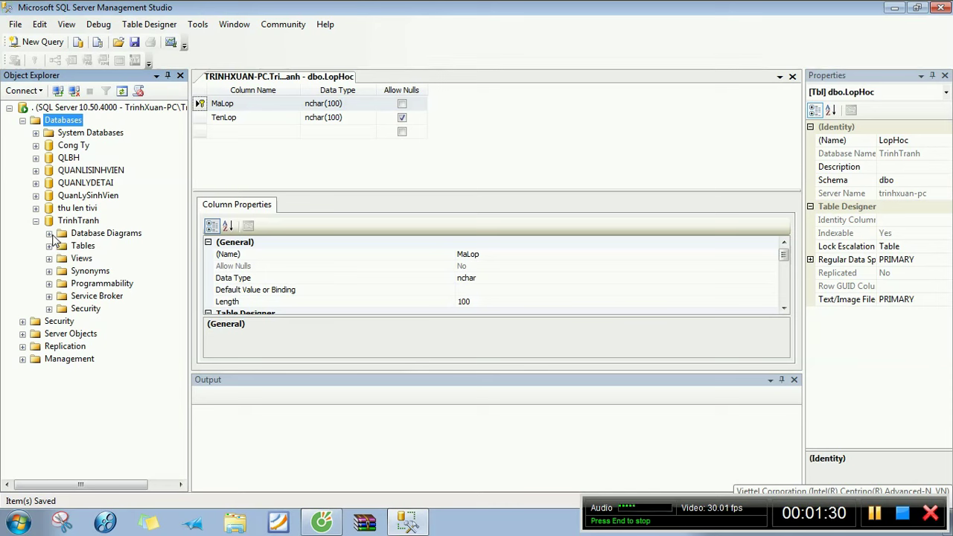
pyautogui.click(50, 247)
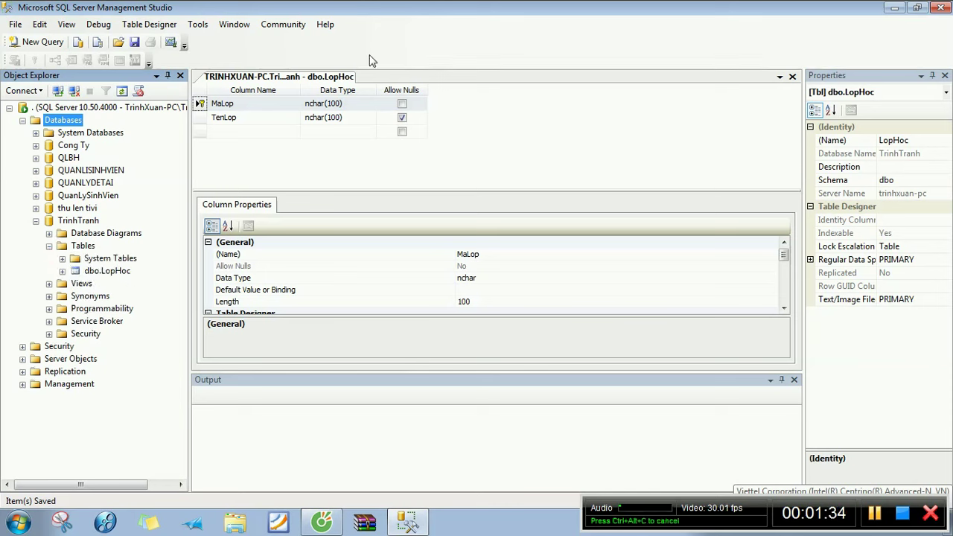
# Step: Close the LopHoc table design and start a new table in the TrinhTranh database
pyautogui.rightClick(325, 84)
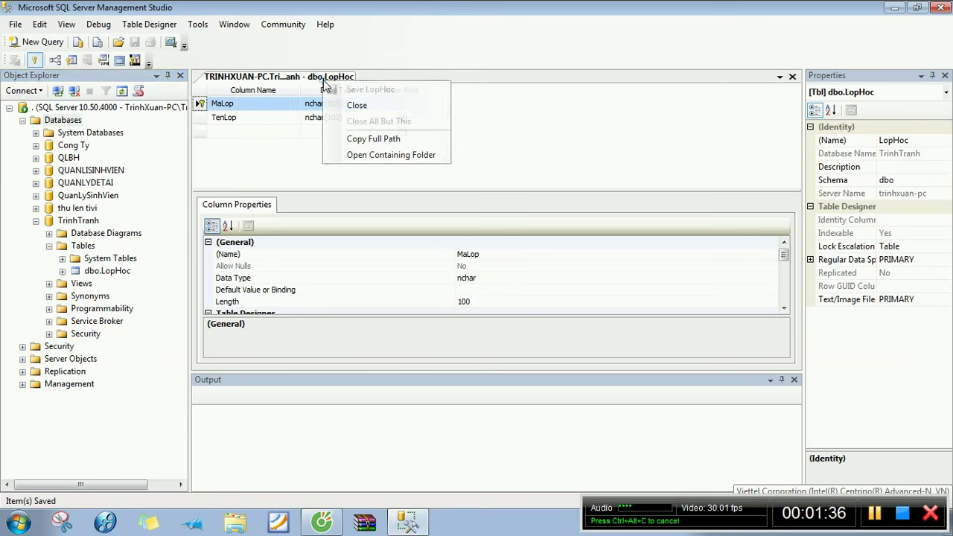
pyautogui.click(353, 104)
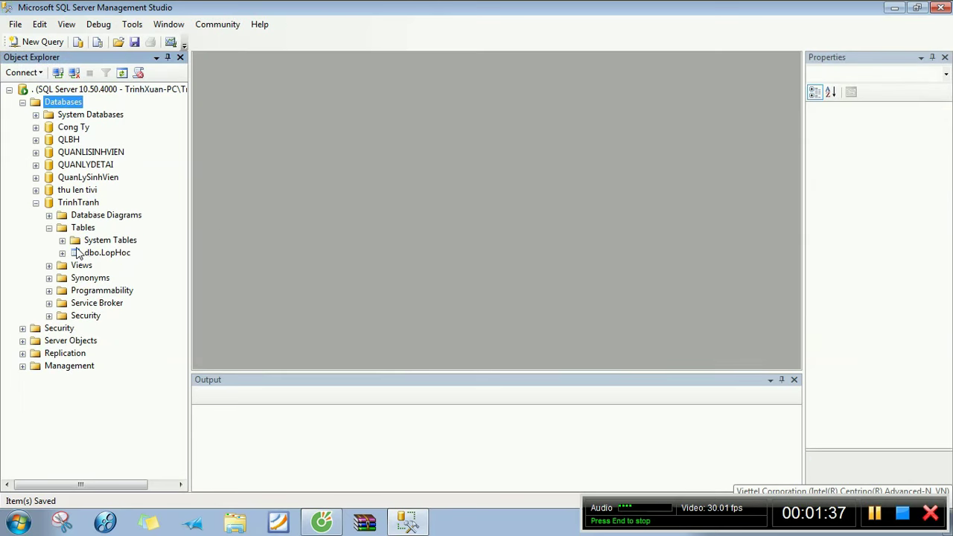
pyautogui.rightClick(66, 234)
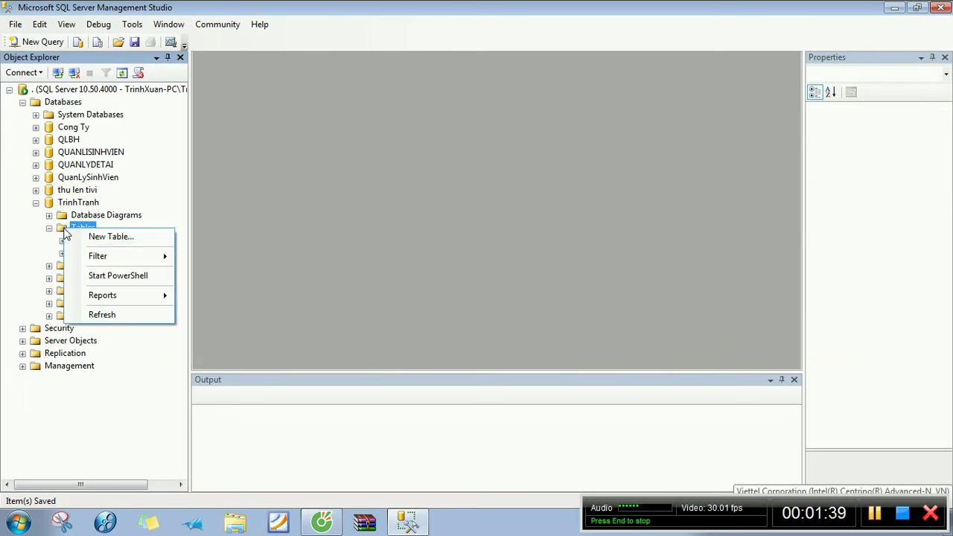
pyautogui.click(83, 236)
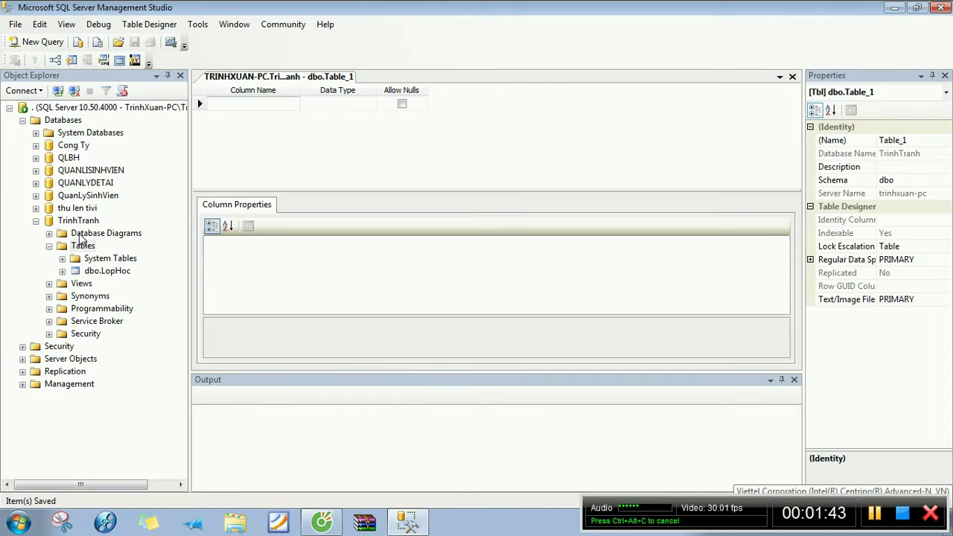
# Step: Define the new table's first column as MaSV with data type nchar(100)
pyautogui.write('M')
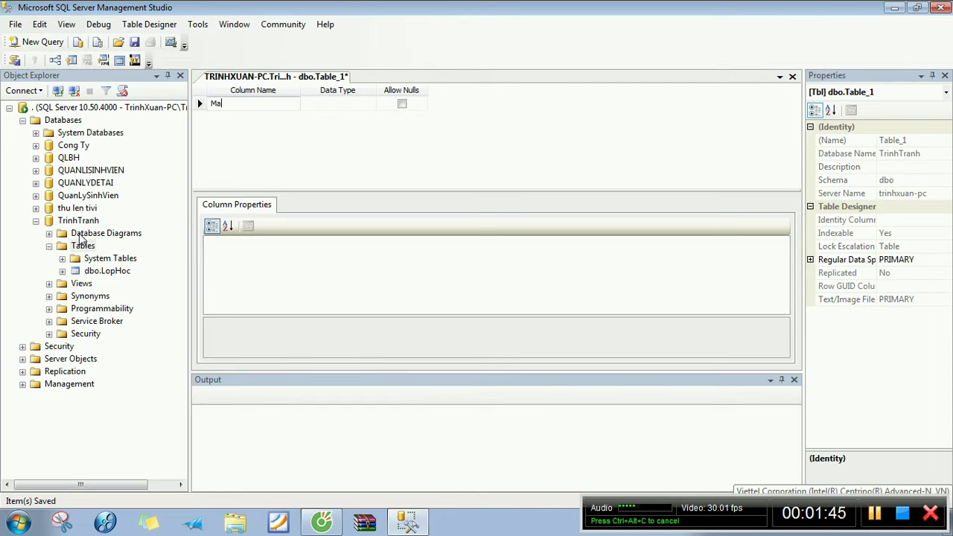
pyautogui.write('aSV')
pyautogui.press('Tab')
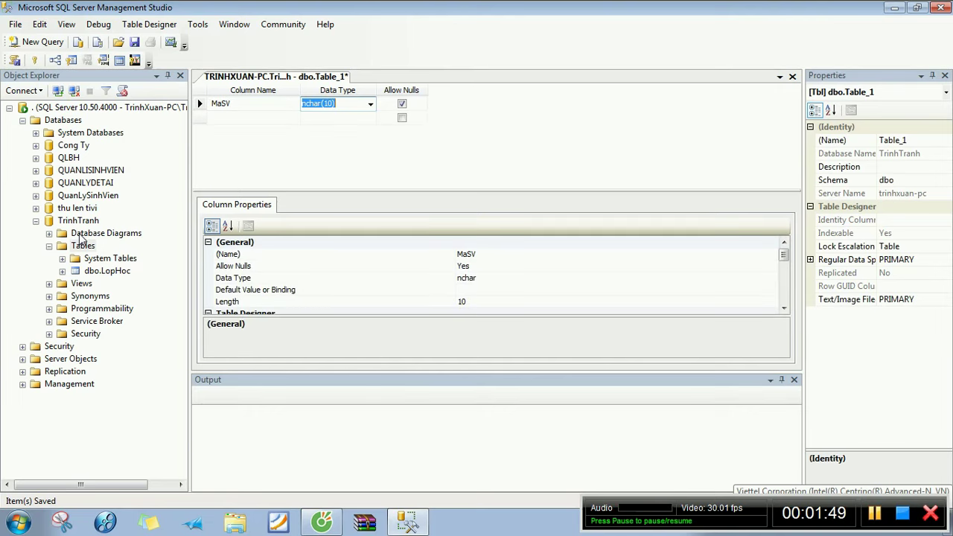
pyautogui.click(328, 105)
pyautogui.write('0')
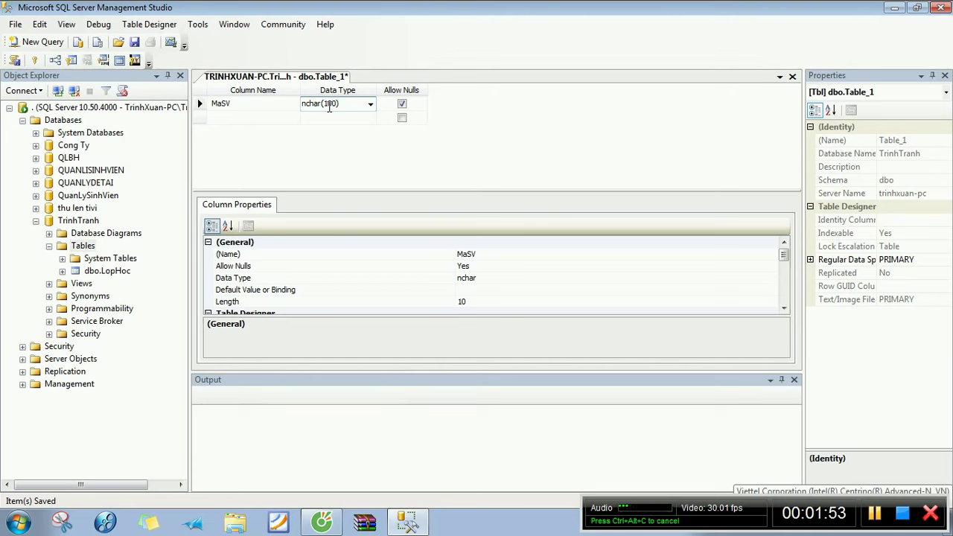
# Step: Disallow nulls for the MaSV column and set it as the primary key
pyautogui.click(216, 116)
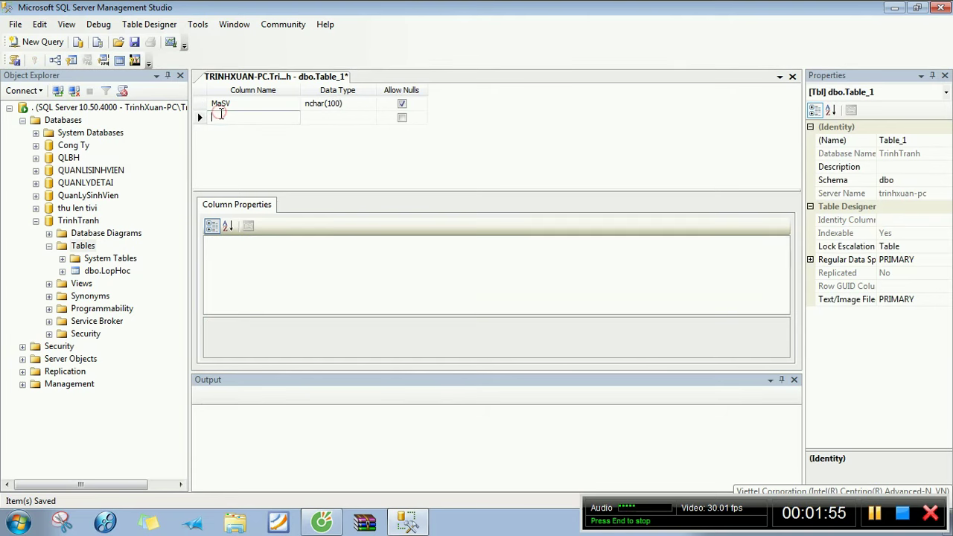
pyautogui.click(401, 104)
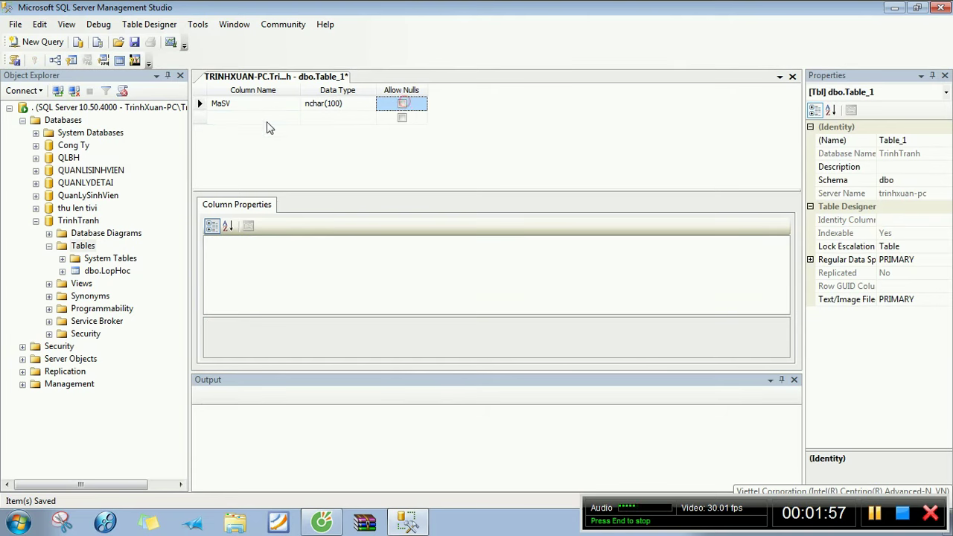
pyautogui.rightClick(209, 109)
pyautogui.click(232, 115)
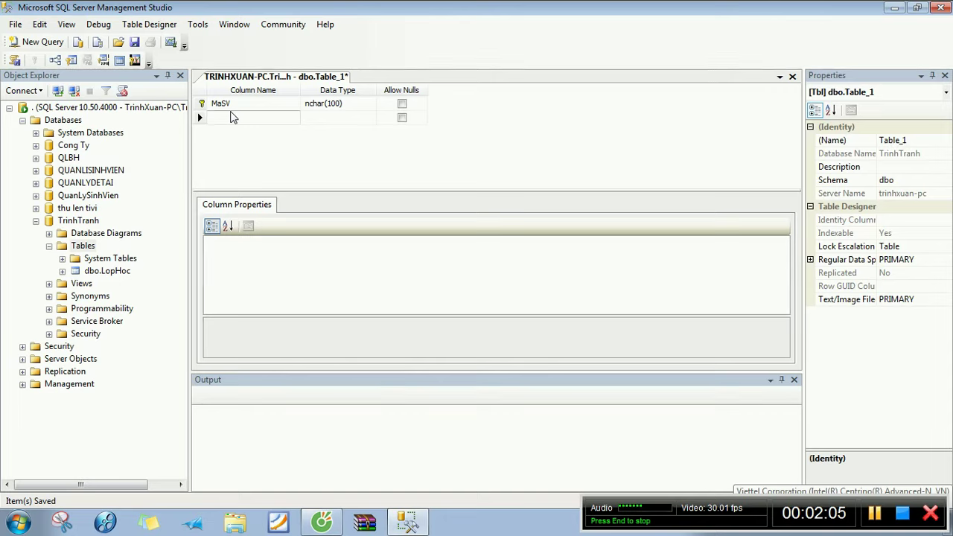
# Step: Add a second column named HotenSV with data type text
pyautogui.write('Ho')
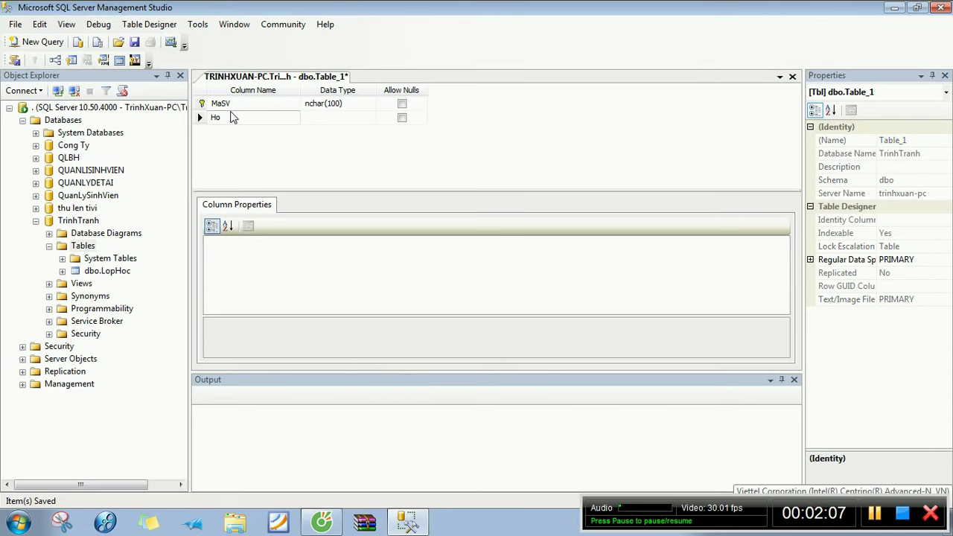
pyautogui.write('ten')
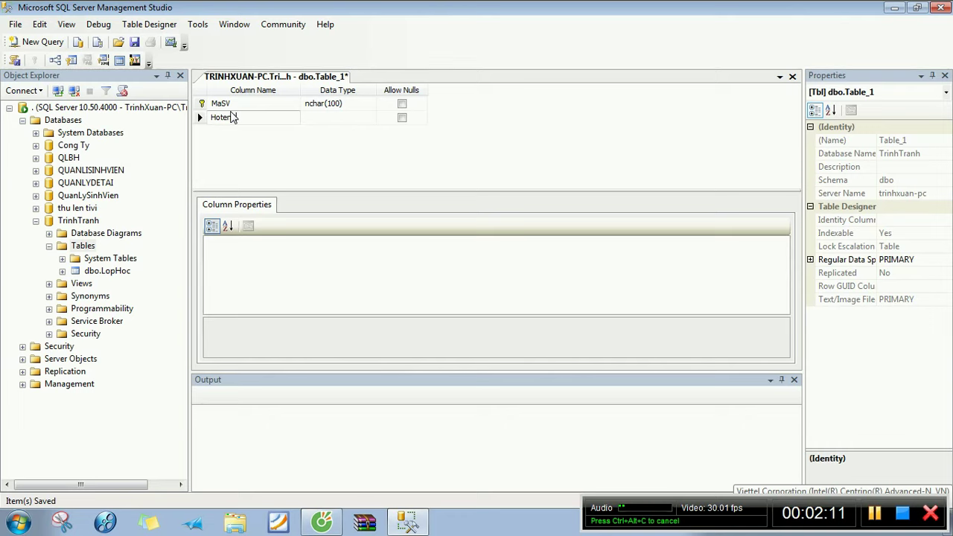
pyautogui.write('SV')
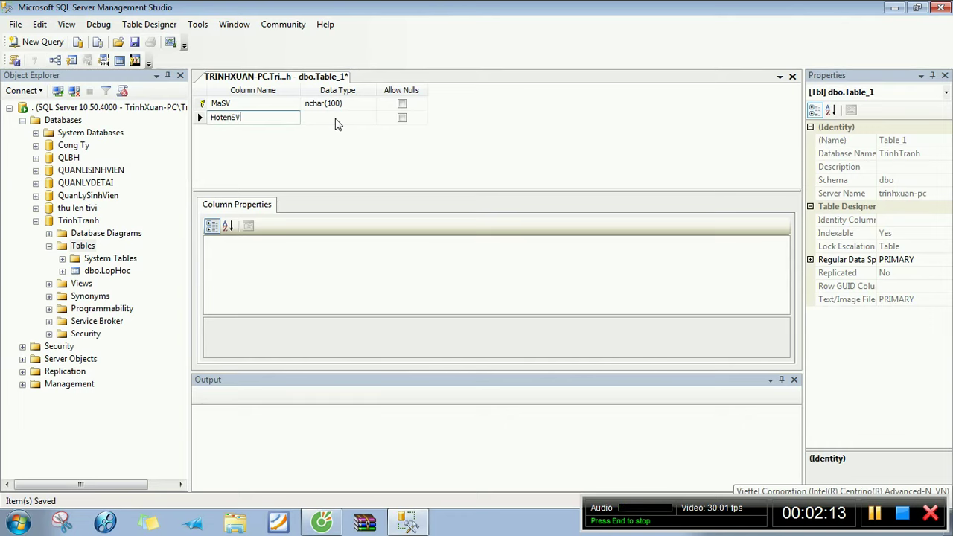
pyautogui.click(335, 119)
pyautogui.click(310, 120)
pyautogui.click(333, 117)
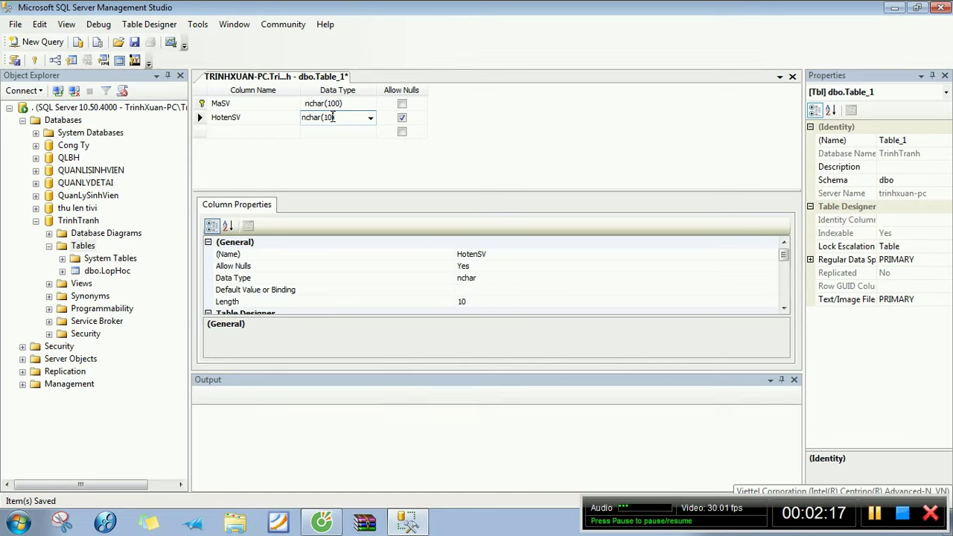
pyautogui.moveTo(340, 117); pyautogui.dragTo(292, 120)
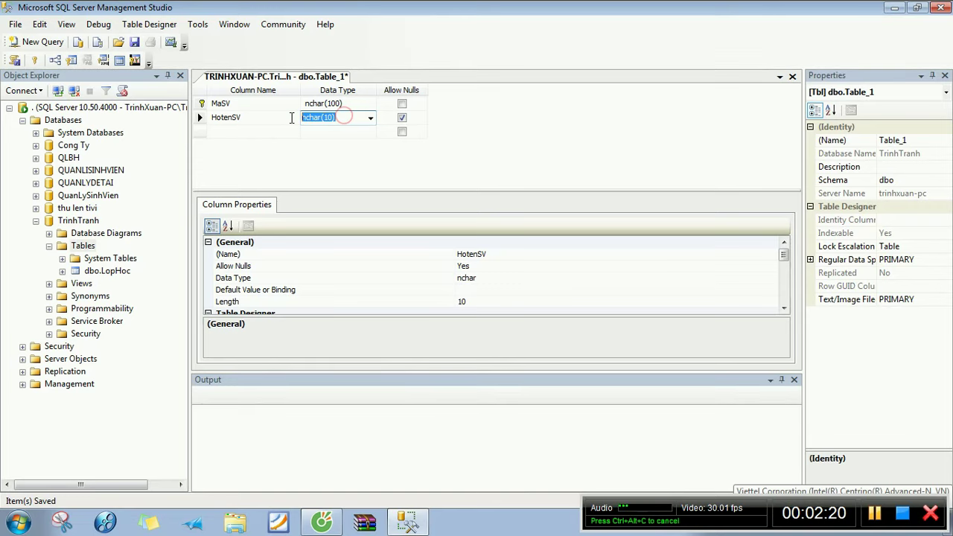
pyautogui.press('BackSpace')
pyautogui.write('te')
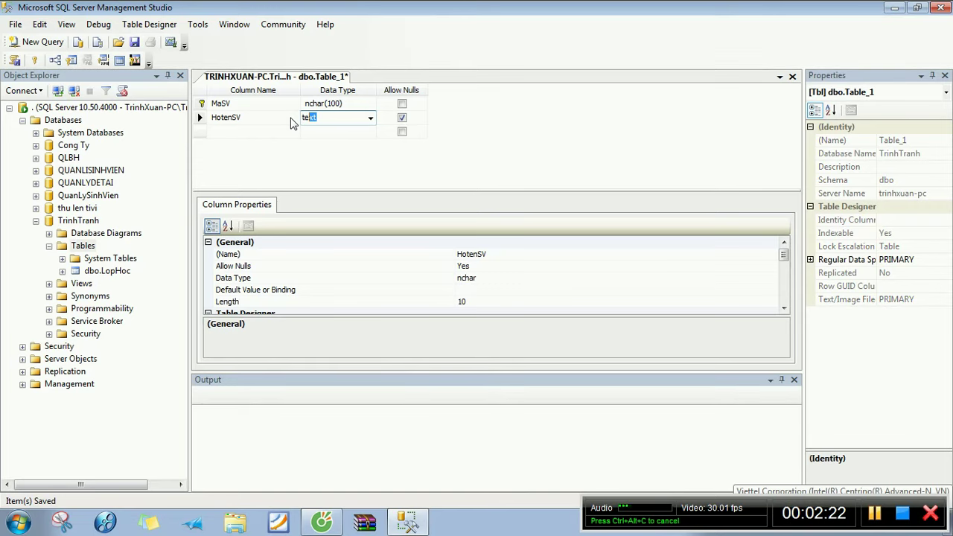
pyautogui.write('ext')
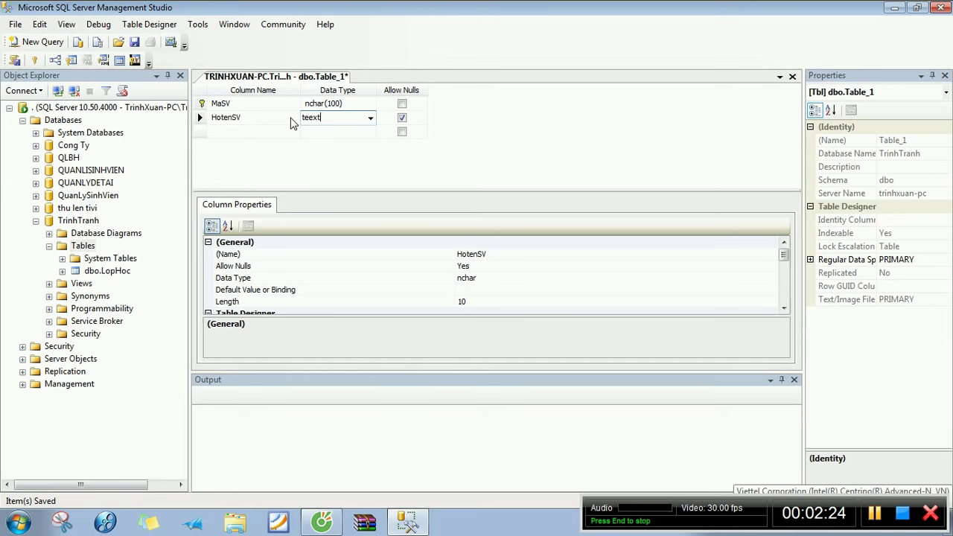
pyautogui.press('BackSpace')
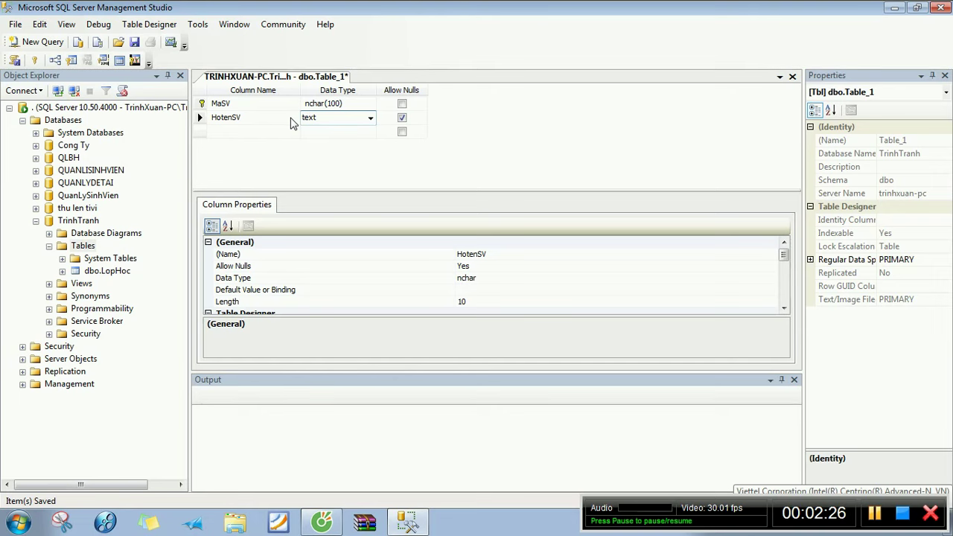
# Step: Add a third column named NS with data type date to the new table
pyautogui.click(265, 131)
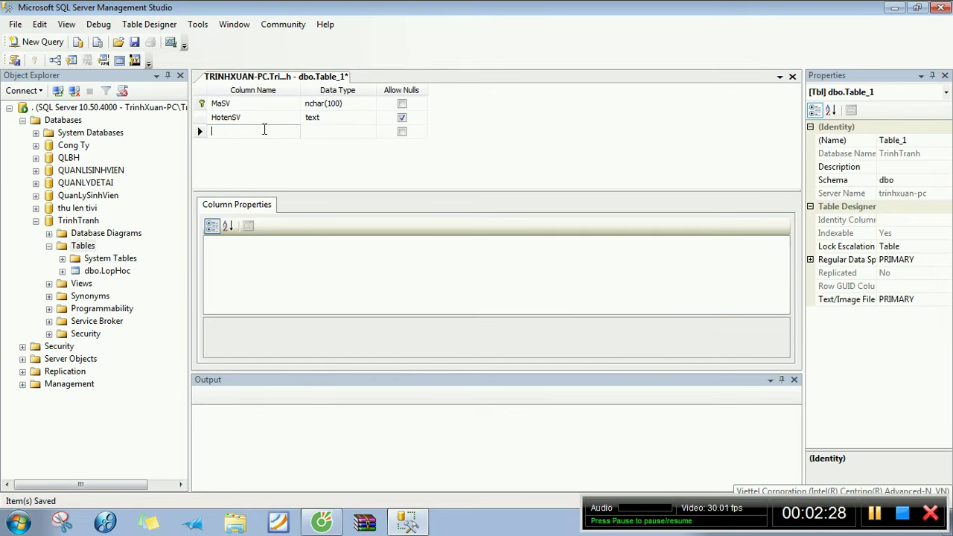
pyautogui.write('NS')
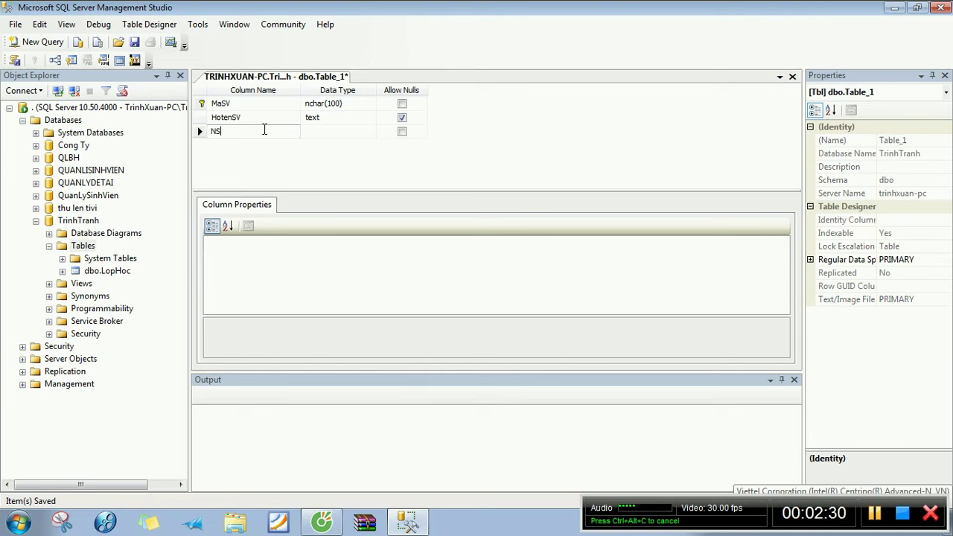
pyautogui.press('Tab')
pyautogui.press('BackSpace')
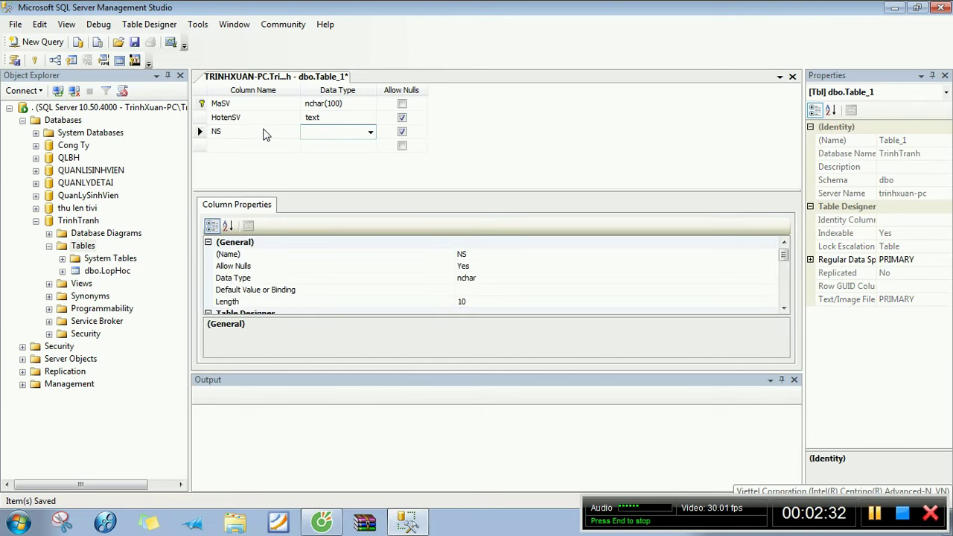
pyautogui.write('Date')
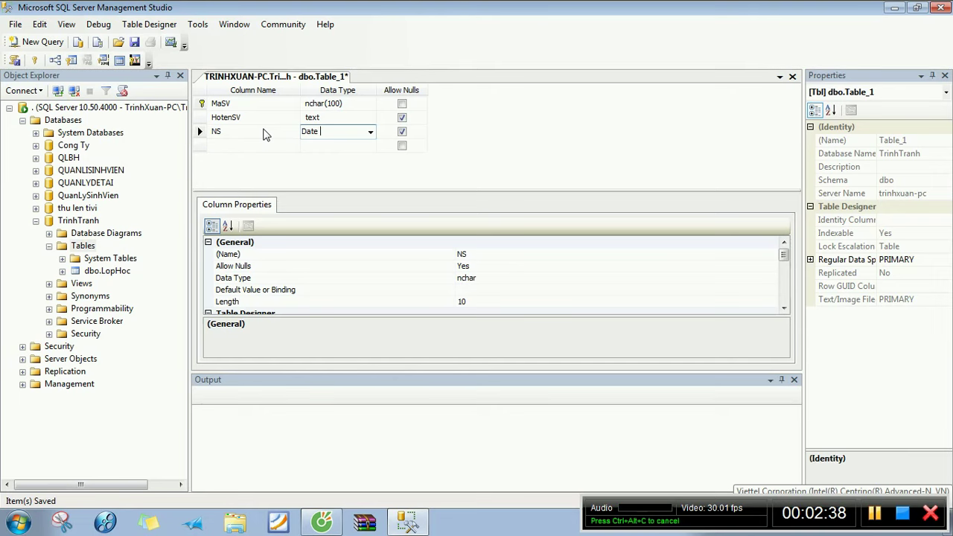
# Step: Add a fourth column named Diachi with data type nchar(100)
pyautogui.click(250, 146)
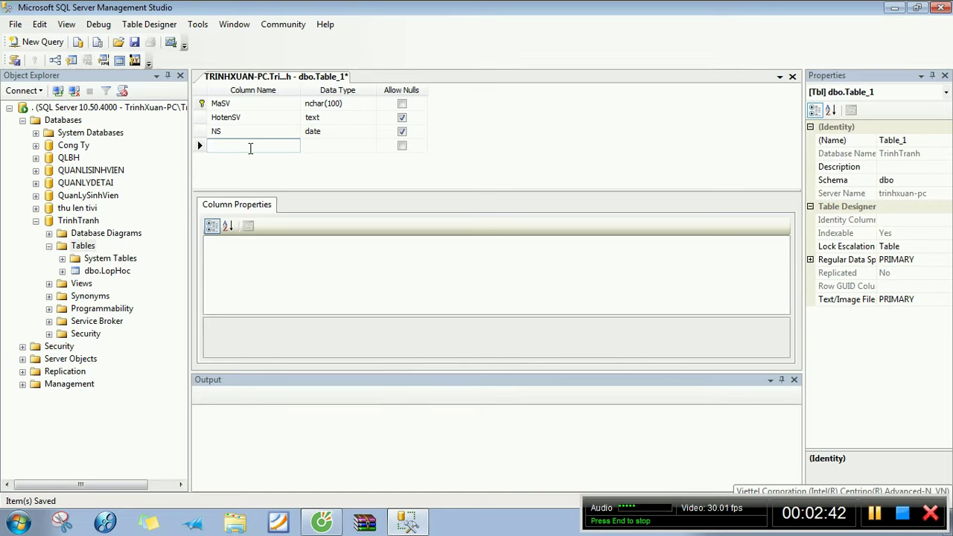
pyautogui.write('Dia')
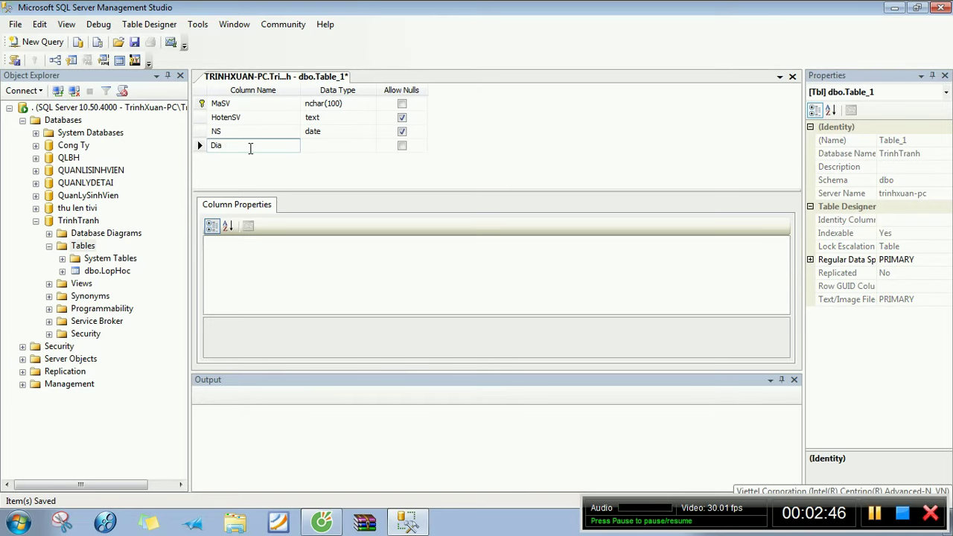
pyautogui.press('BackSpace')
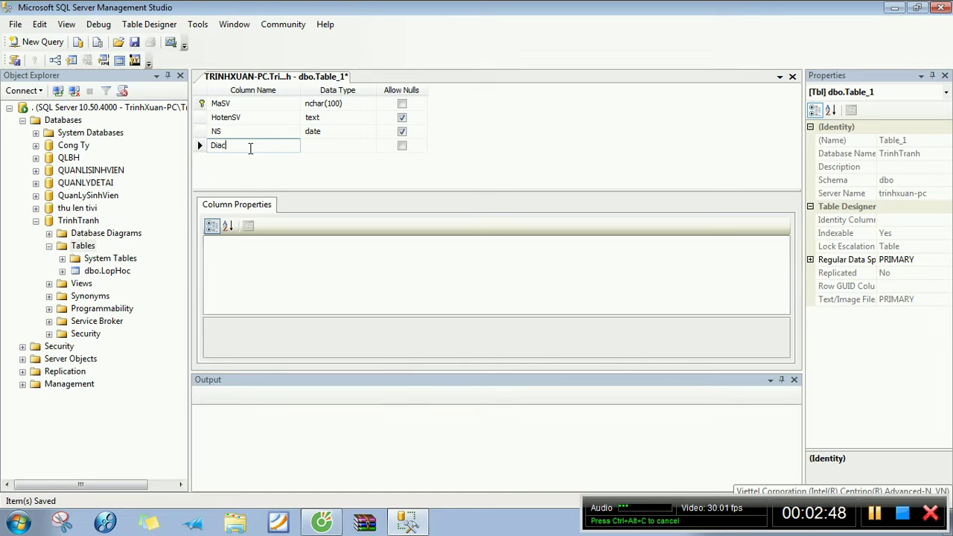
pyautogui.write('chi')
pyautogui.click(339, 147)
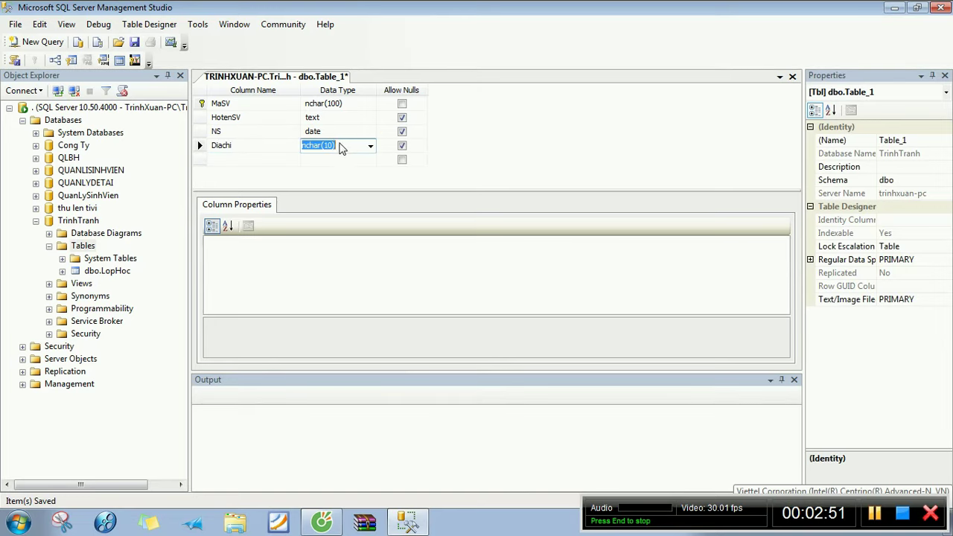
pyautogui.click(341, 145)
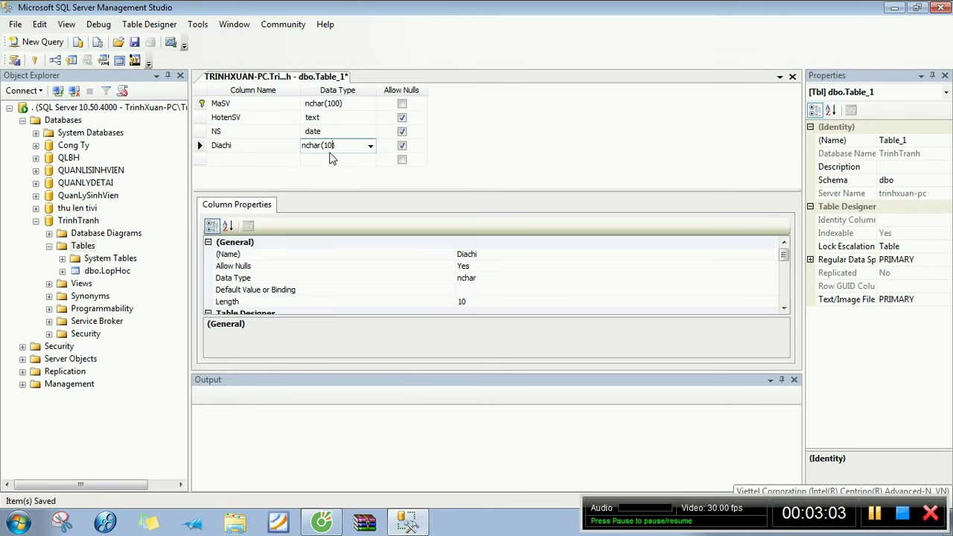
pyautogui.write('0')
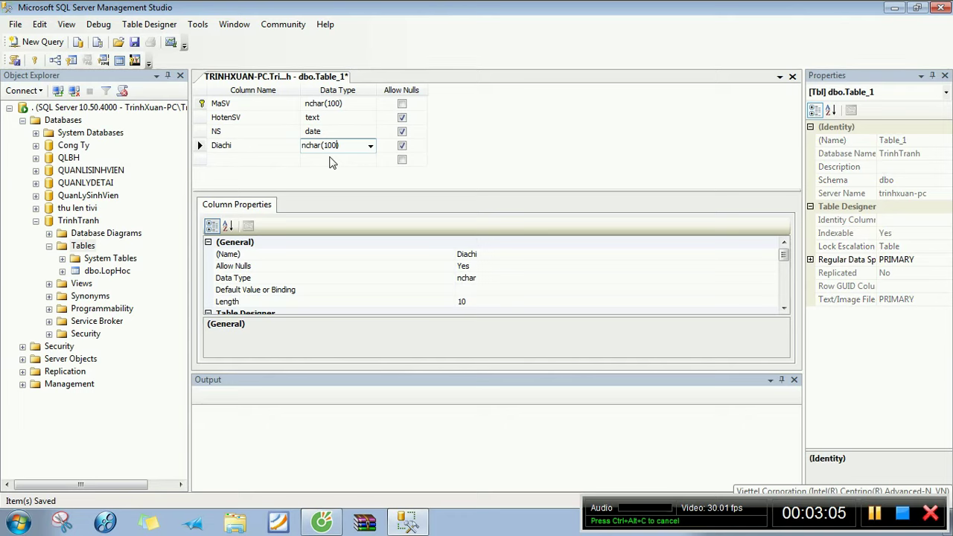
# Step: Add a fifth column named MaLop with data type nchar(100)
pyautogui.click(291, 160)
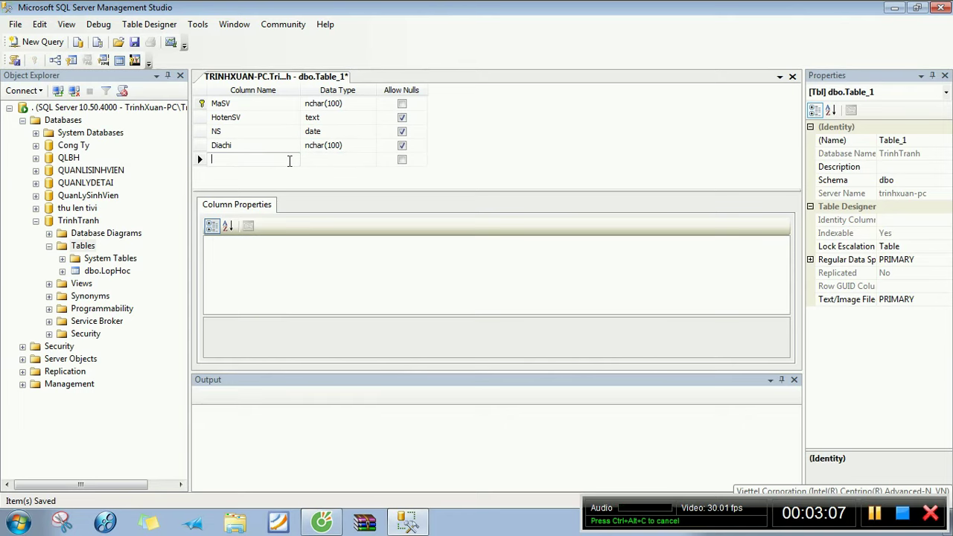
pyautogui.write('Ma')
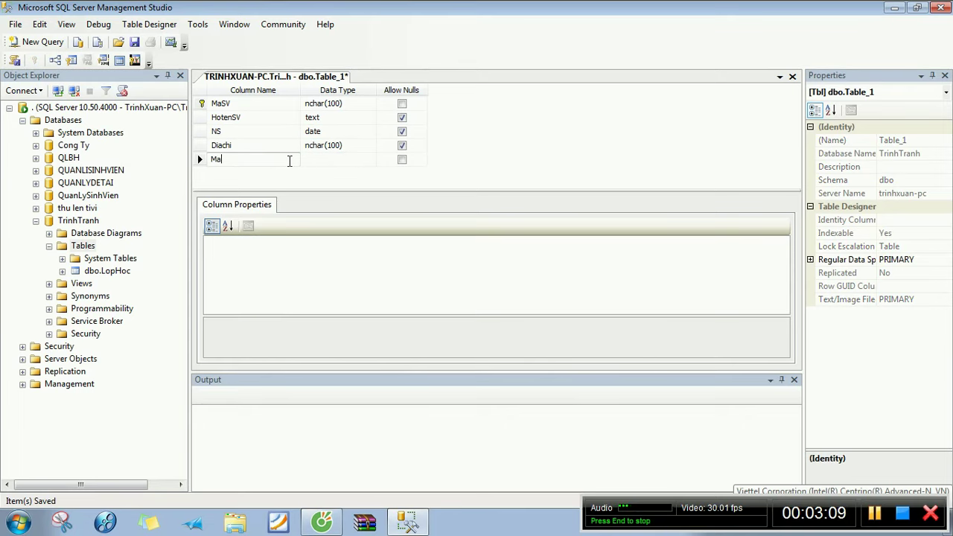
pyautogui.write('Lop')
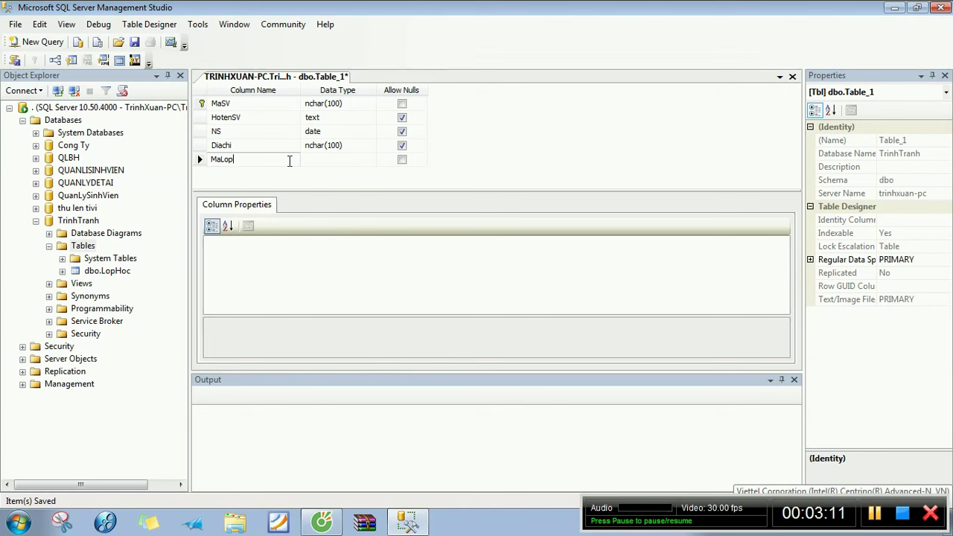
pyautogui.click(327, 159)
pyautogui.click(331, 161)
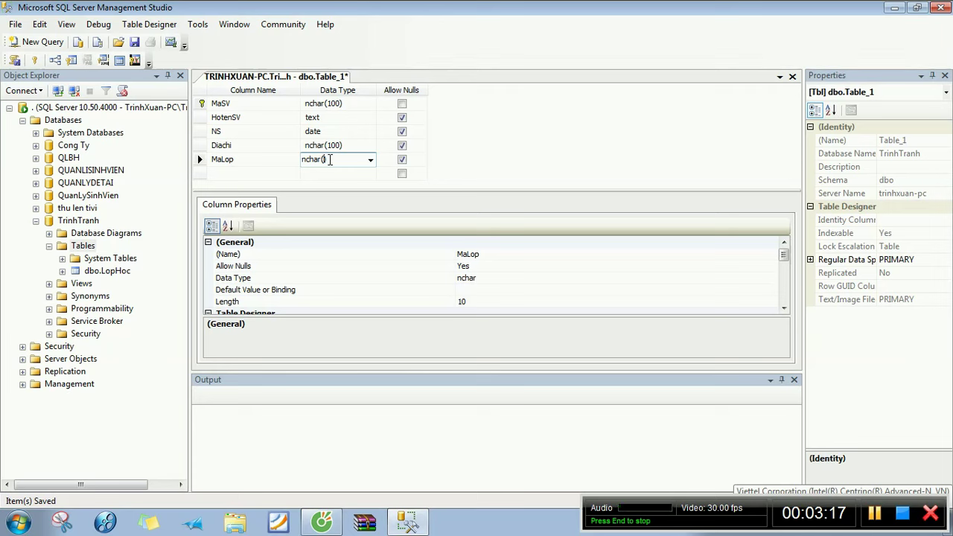
pyautogui.write('100')
pyautogui.click(517, 132)
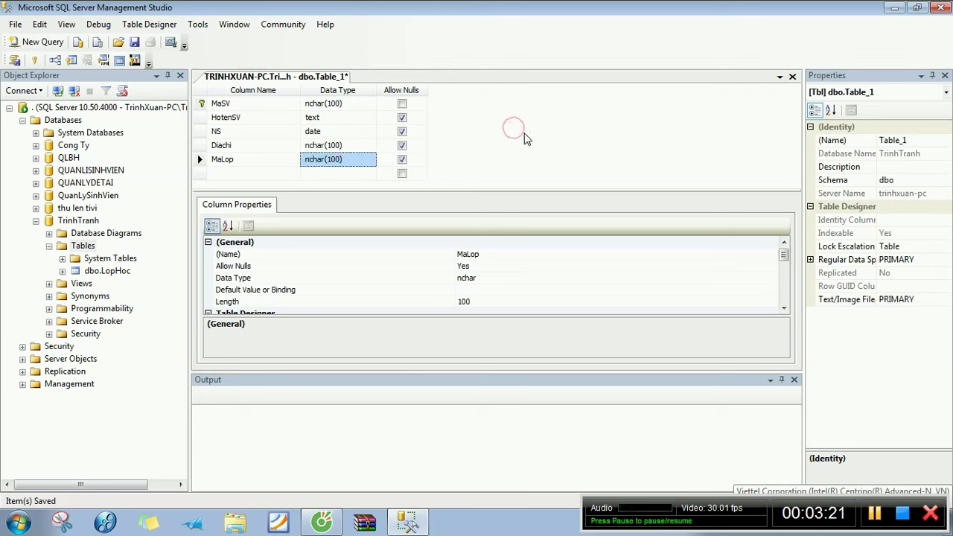
# Step: Save the table under the name SinhVien
pyautogui.hotkey('ctrl', 's')
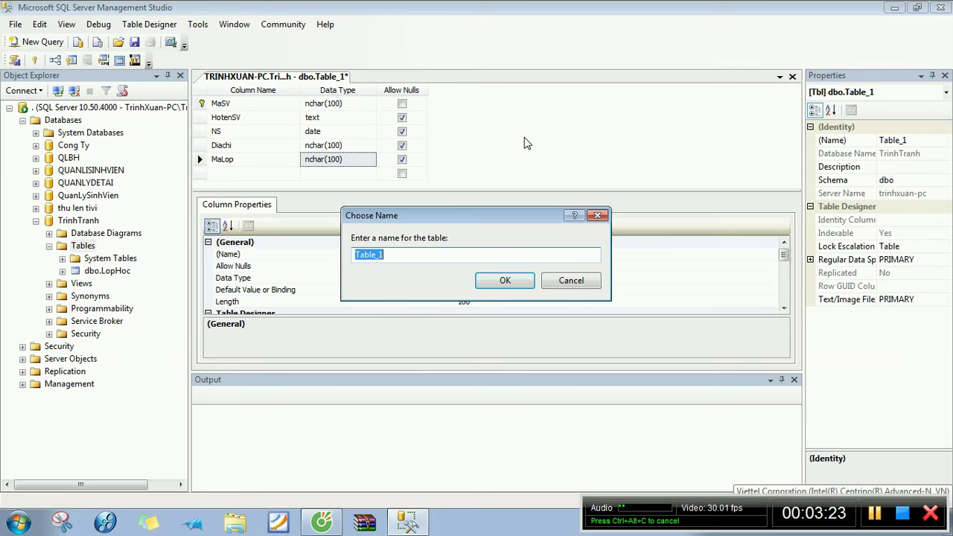
pyautogui.press('BackSpace')
pyautogui.write('SinhV')
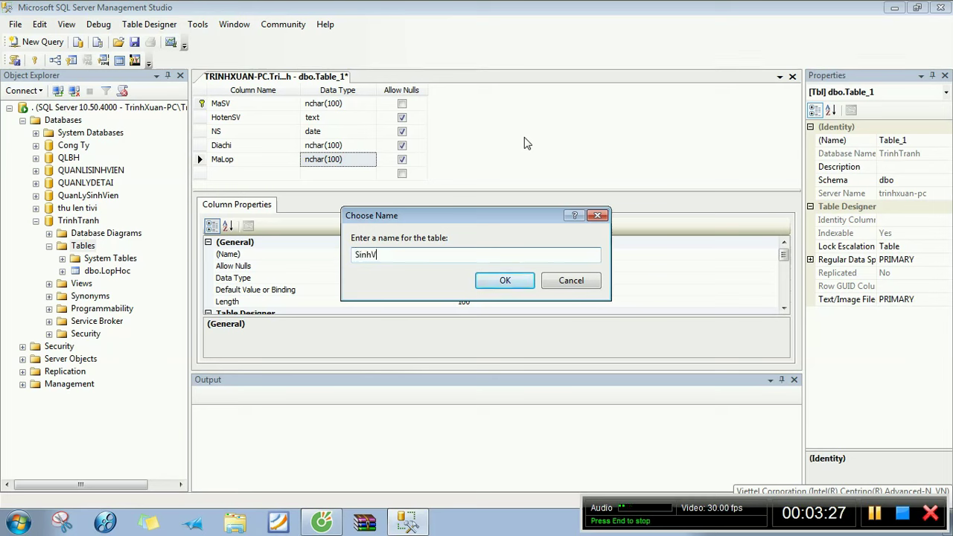
pyautogui.write('ien')
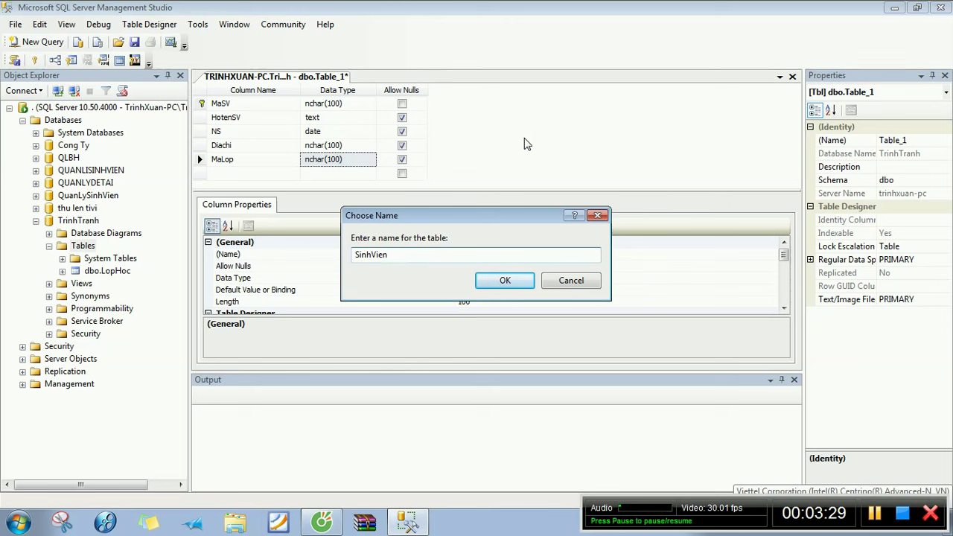
pyautogui.click(505, 280)
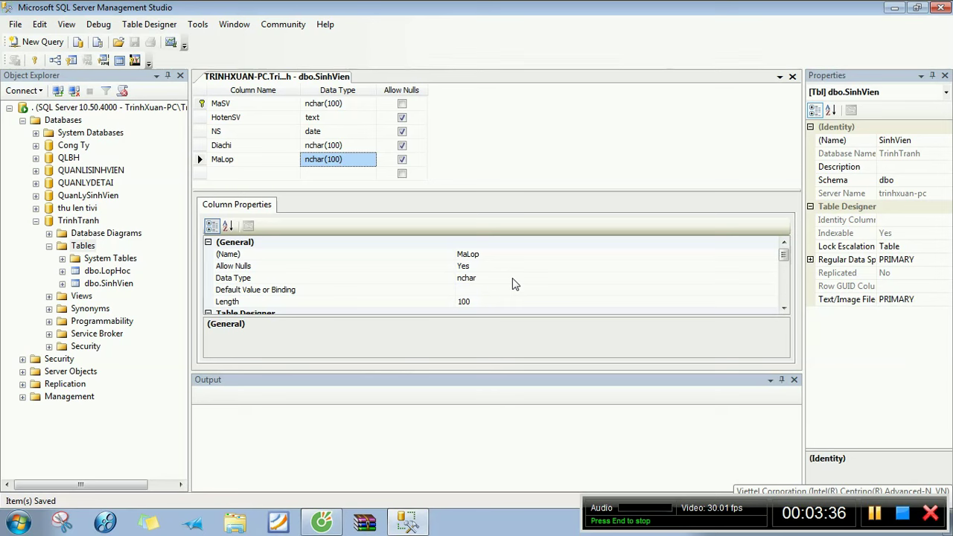
# Step: Close the SinhVien table design and start another new table in the TrinhTranh database
pyautogui.rightClick(333, 80)
pyautogui.click(347, 102)
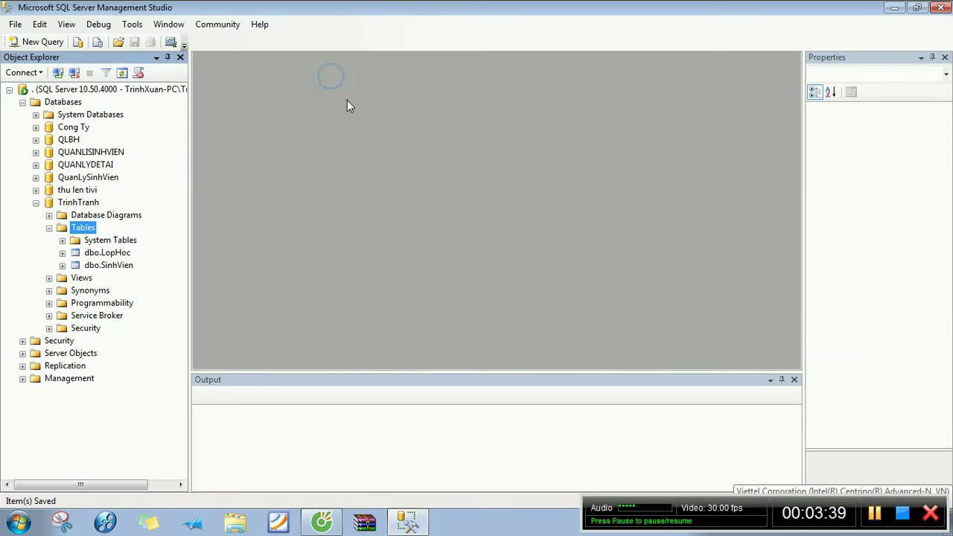
pyautogui.rightClick(70, 229)
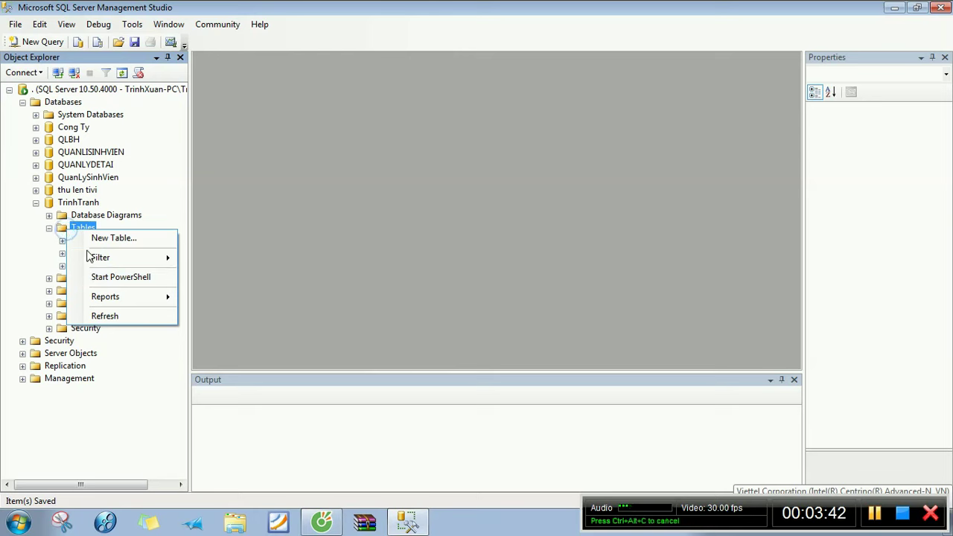
pyautogui.click(95, 238)
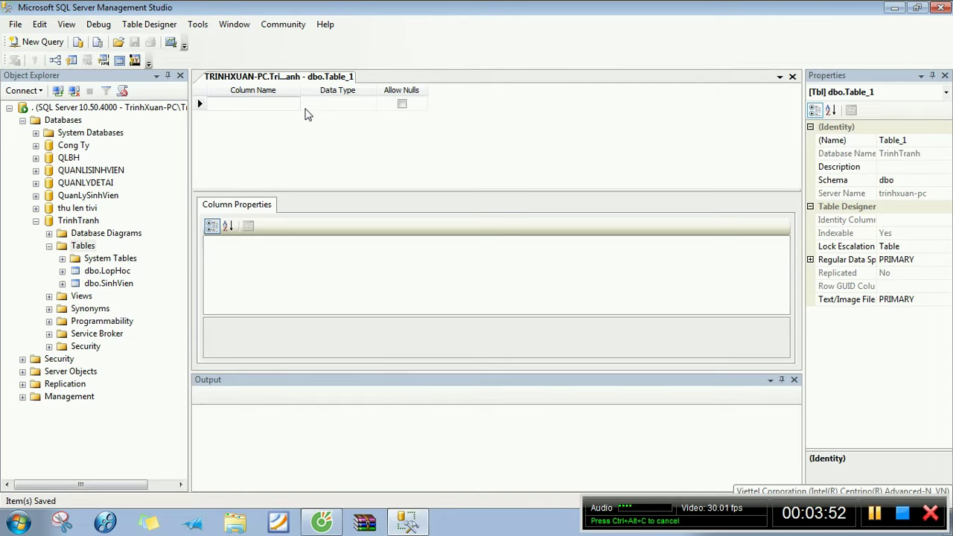
# Step: Define the new table's first column as MaDT with data type nchar(100)
pyautogui.click(250, 107)
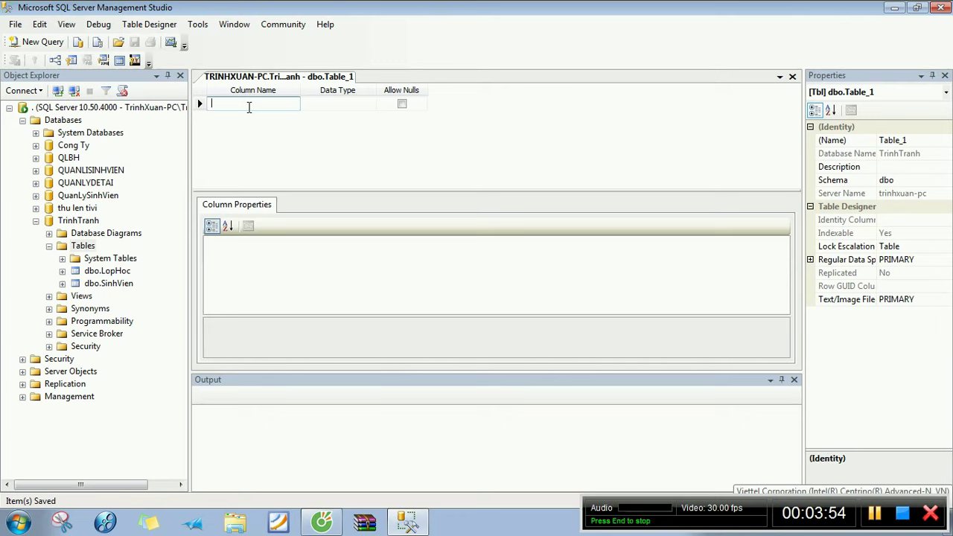
pyautogui.write('MaDT')
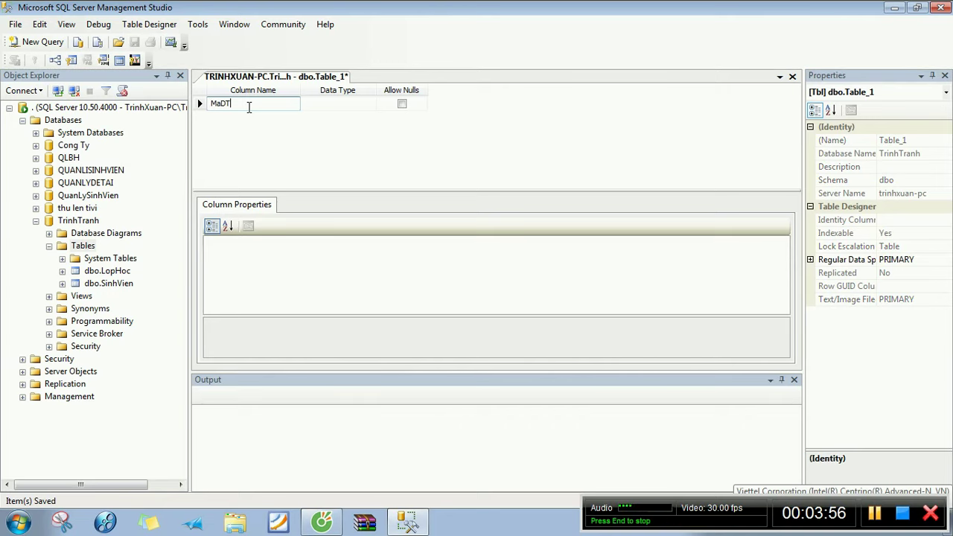
pyautogui.press('Tab')
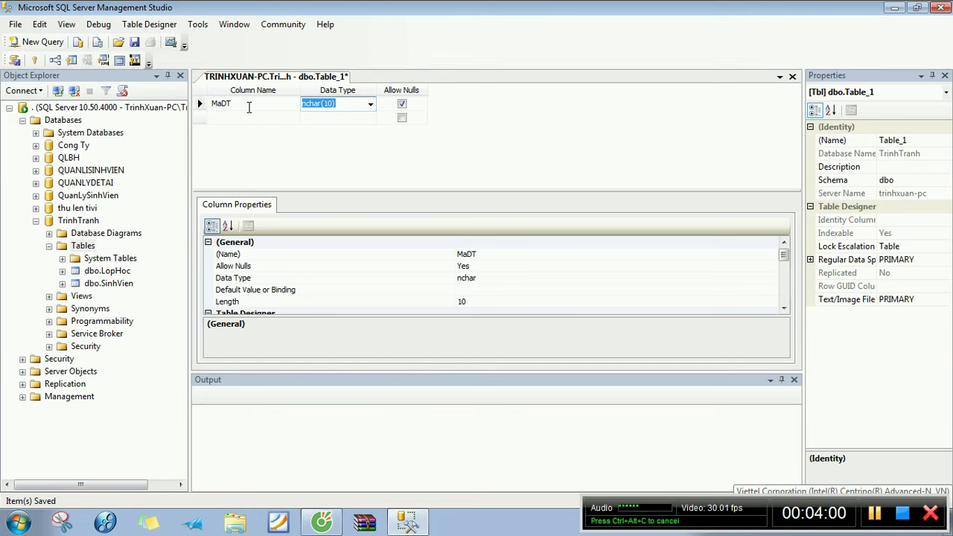
pyautogui.click(334, 105)
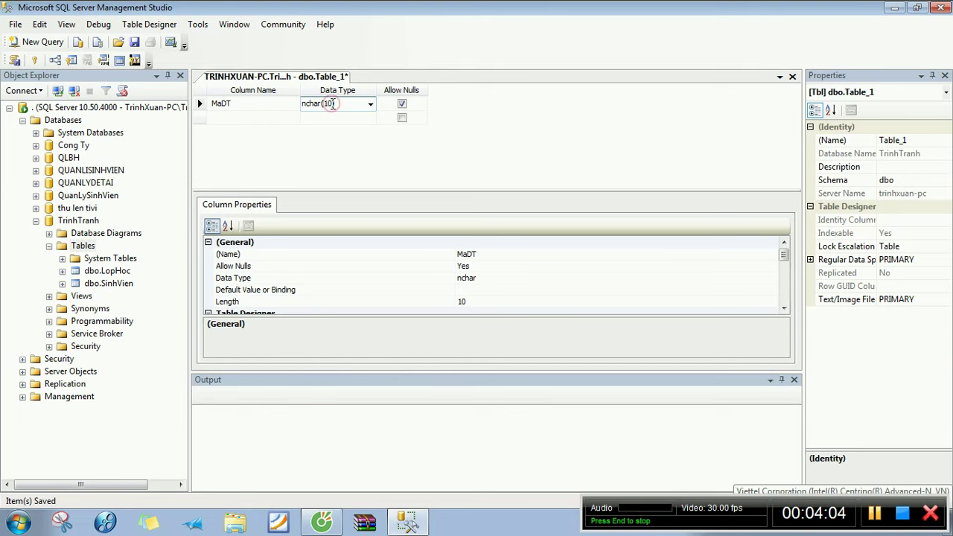
pyautogui.write('0')
# Step: Add a second column named TenDT with data type text below MaDT
pyautogui.click(250, 119)
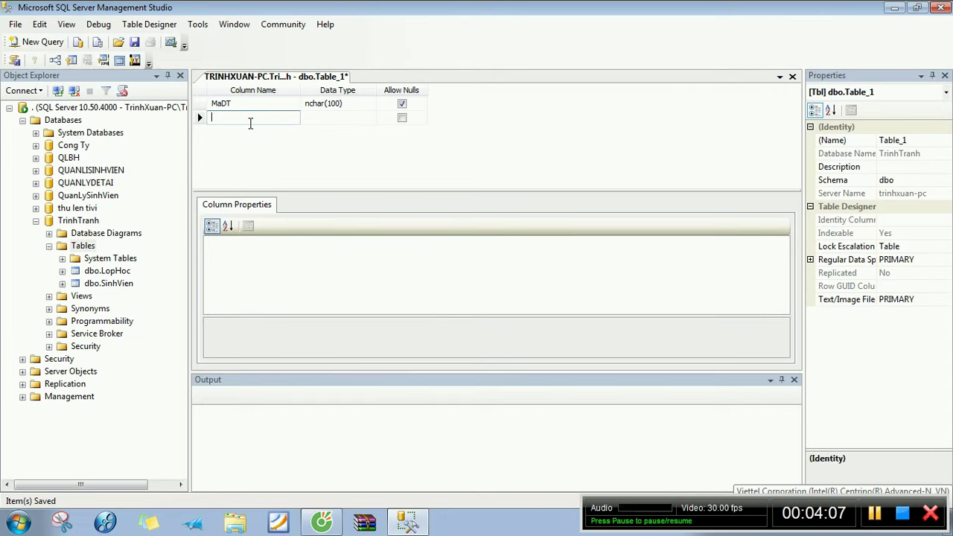
pyautogui.write('TenDT')
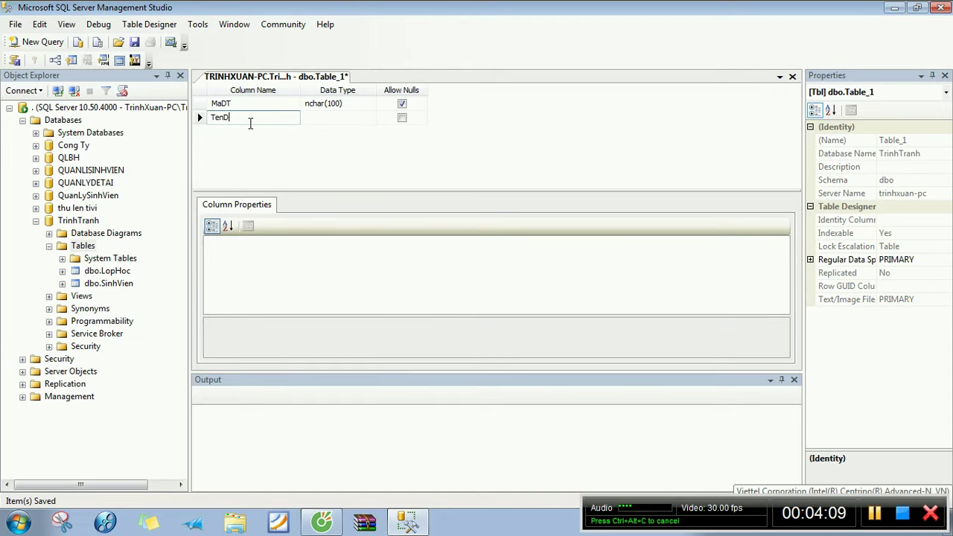
pyautogui.click(326, 119)
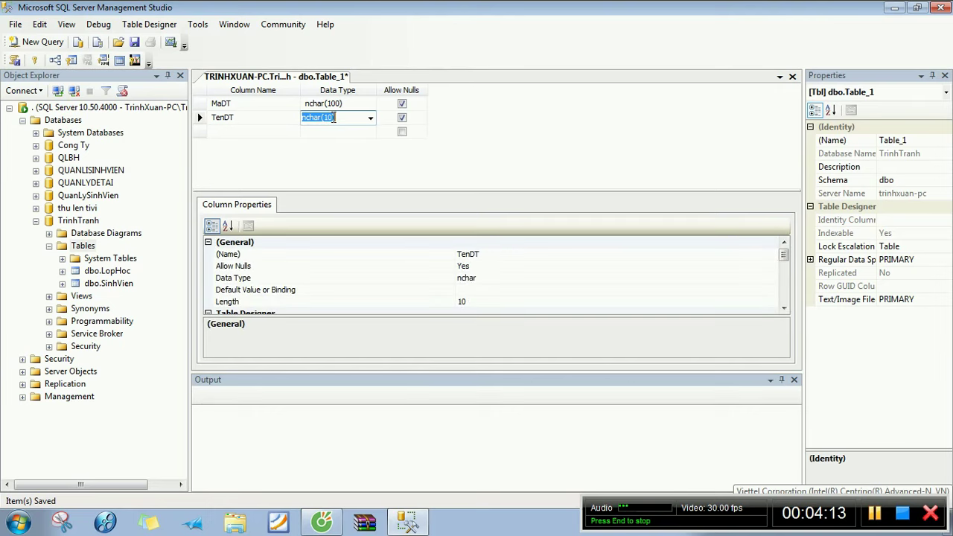
pyautogui.press('BackSpace')
pyautogui.write('TE')
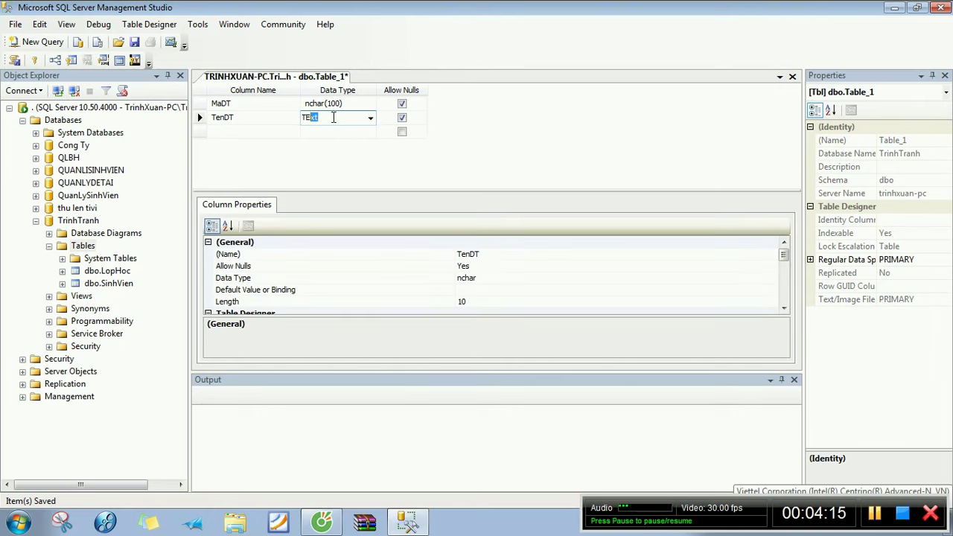
pyautogui.press('BackSpace')
pyautogui.write('XT')
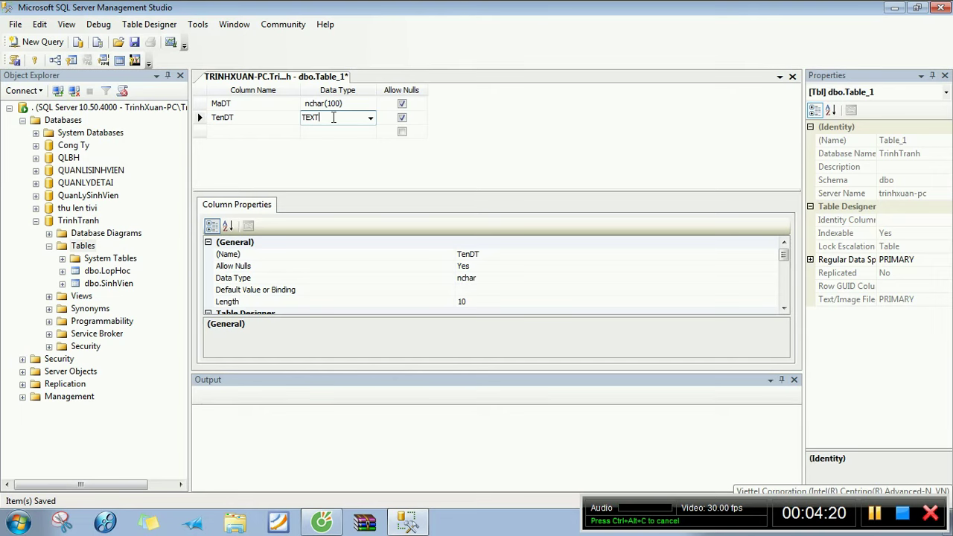
# Step: Set the MaDT column as the table's primary key
pyautogui.click(200, 104)
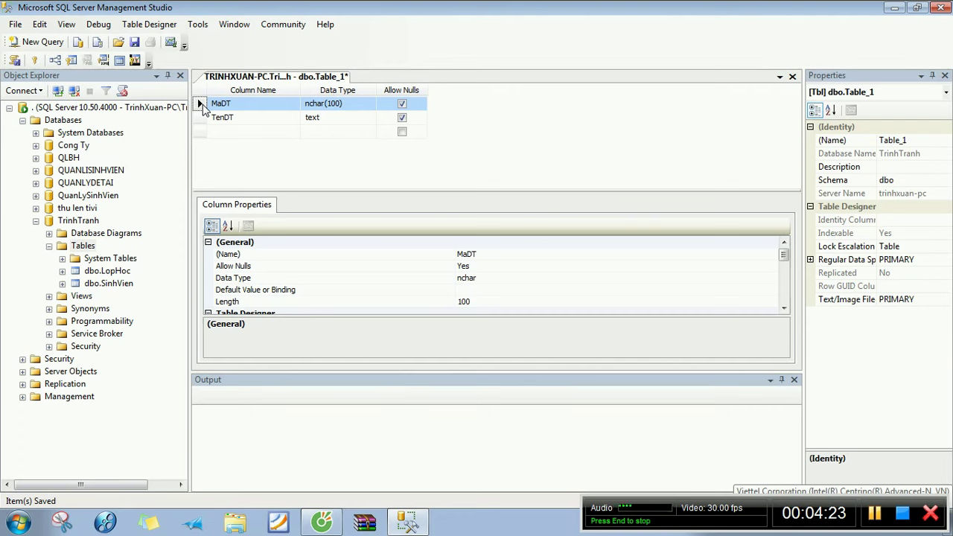
pyautogui.rightClick(204, 107)
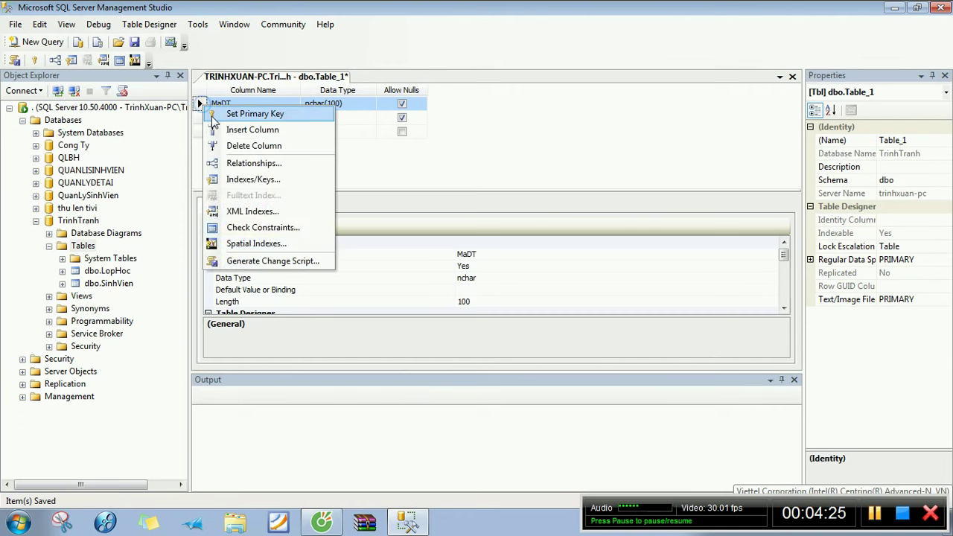
pyautogui.click(224, 114)
# Step: Add a third column named GVHD with data type text below TenDT
pyautogui.click(229, 134)
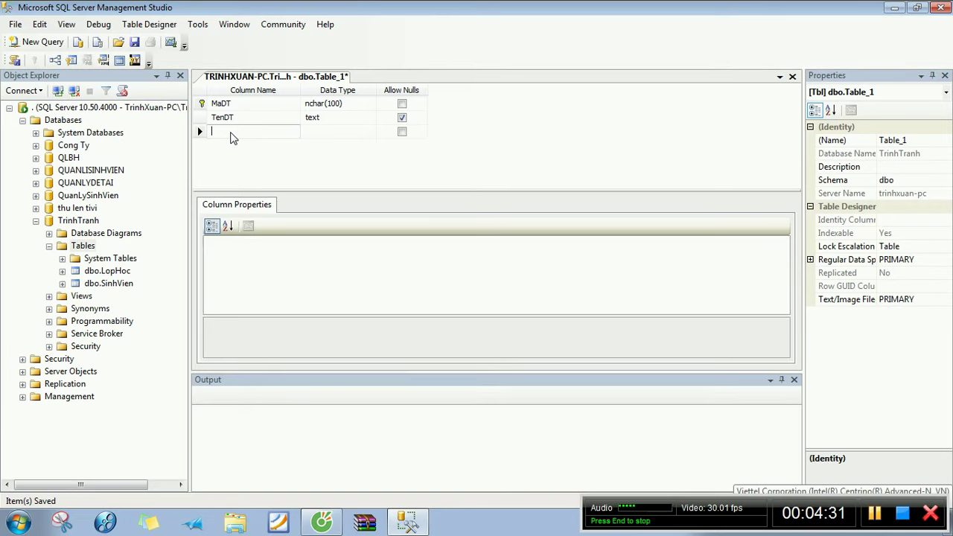
pyautogui.write('G')
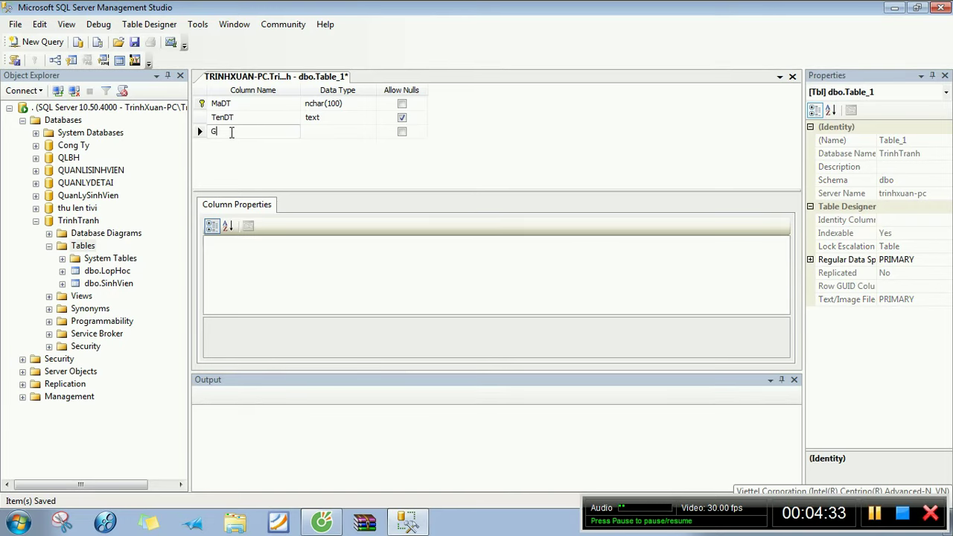
pyautogui.write('VHD')
pyautogui.press('Tab')
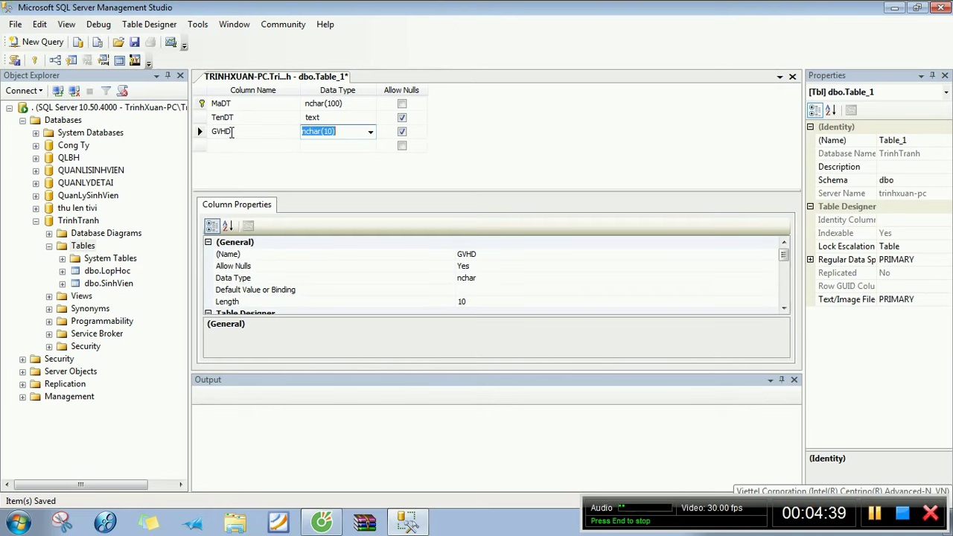
pyautogui.press('BackSpace')
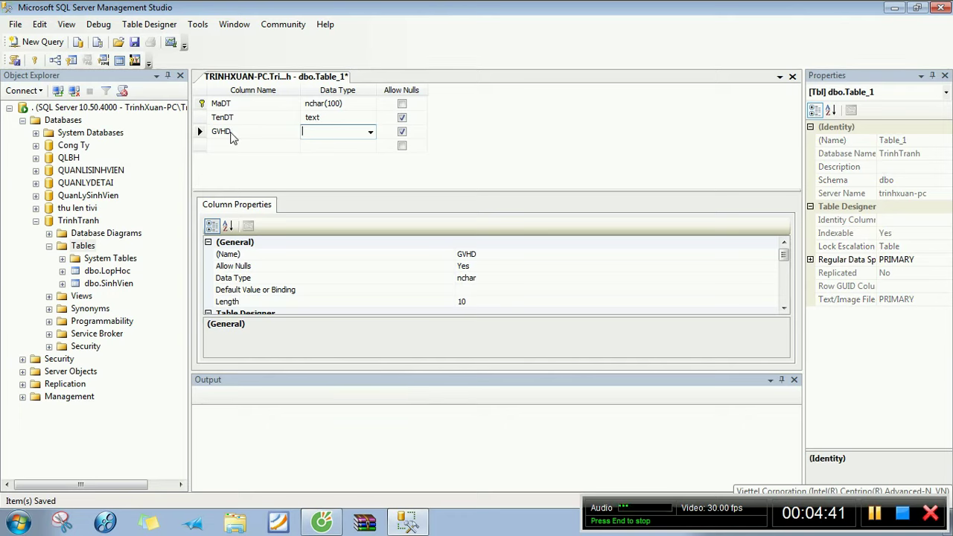
pyautogui.write('tee')
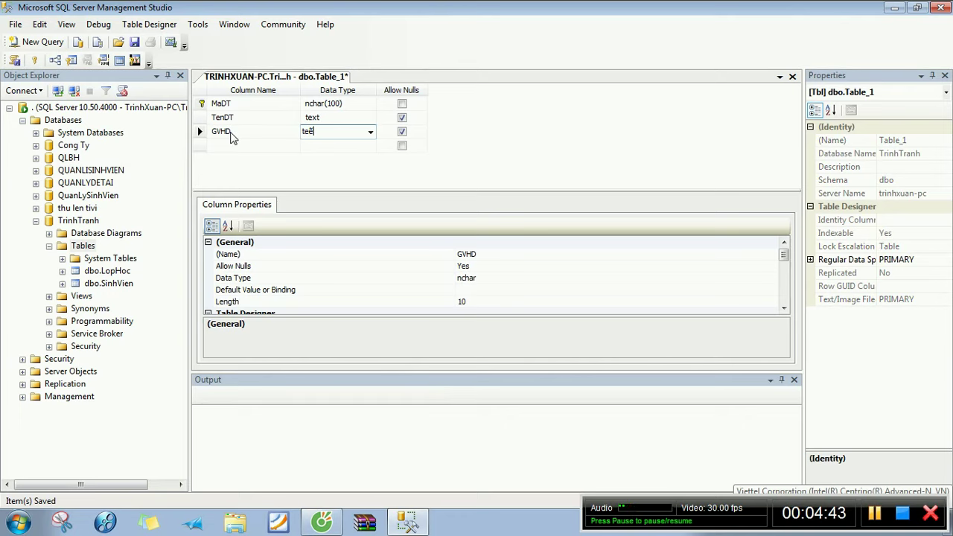
pyautogui.write('xt')
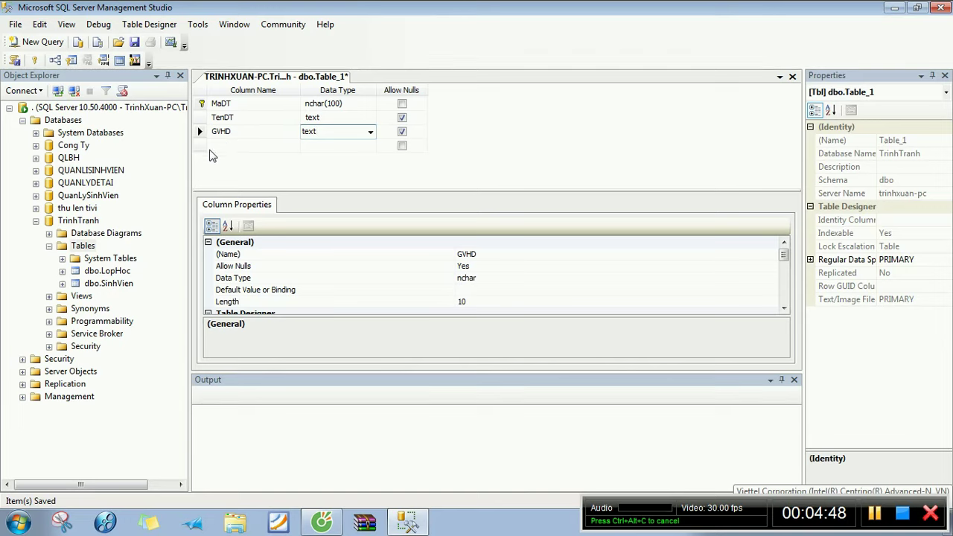
# Step: Add a fourth column named KP with data type int below GVHD
pyautogui.click(254, 146)
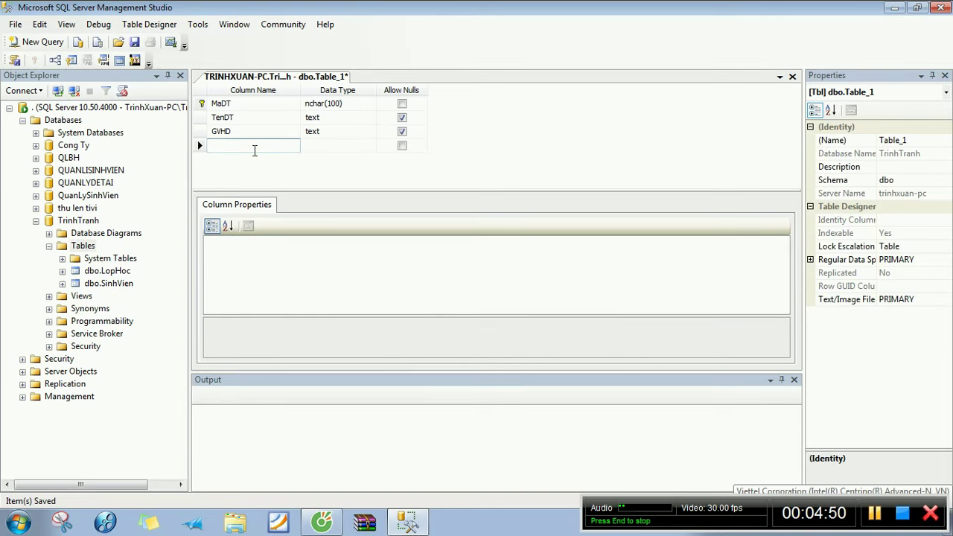
pyautogui.write('KP')
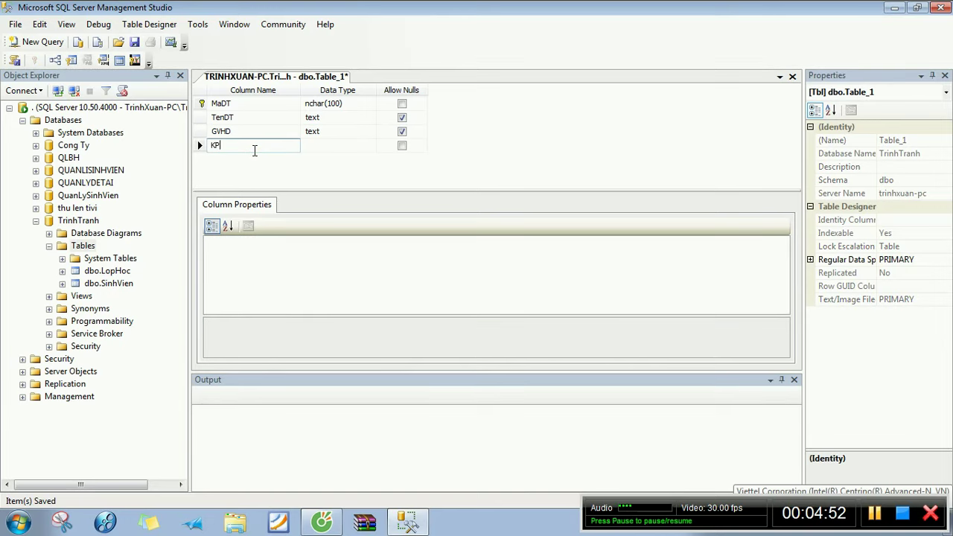
pyautogui.press('Tab')
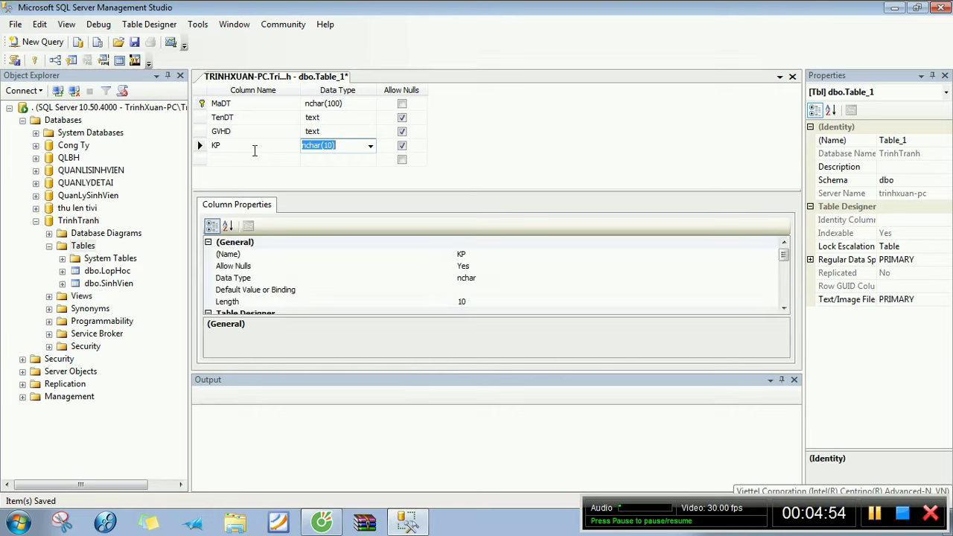
pyautogui.click(332, 146)
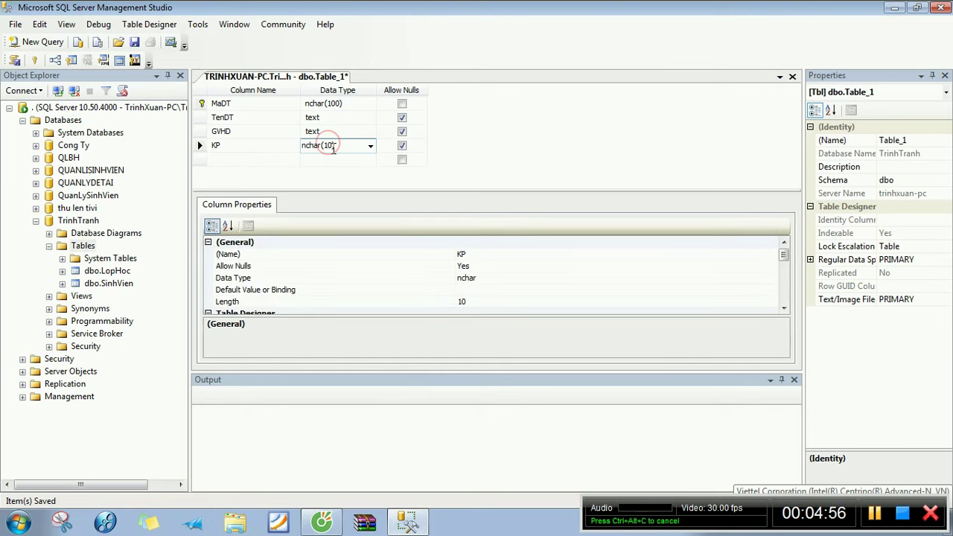
pyautogui.write('0')
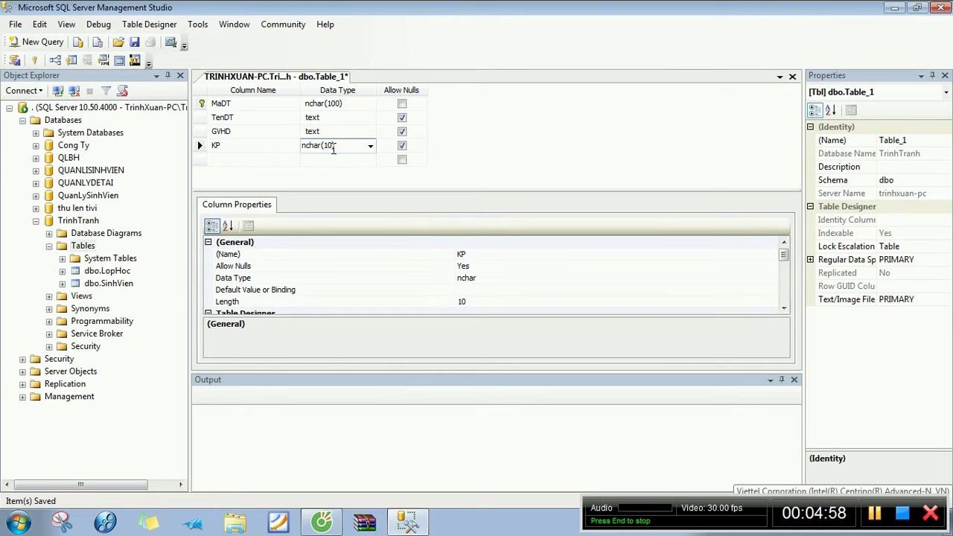
pyautogui.write('00')
pyautogui.press('BackSpace')
pyautogui.press('BackSpace')
pyautogui.press('BackSpace')
pyautogui.press('BackSpace')
pyautogui.press('BackSpace')
pyautogui.press('BackSpace')
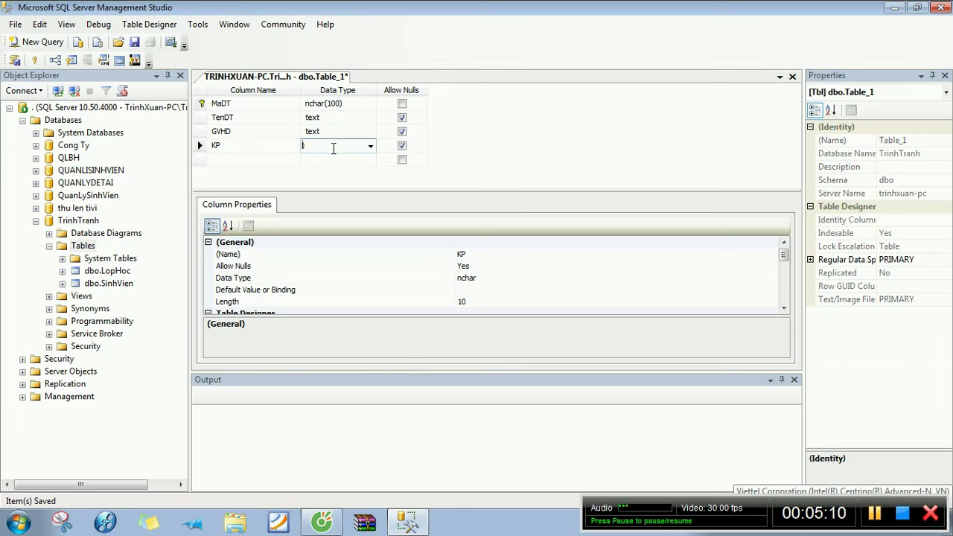
pyautogui.write('IN')
pyautogui.press('Return')
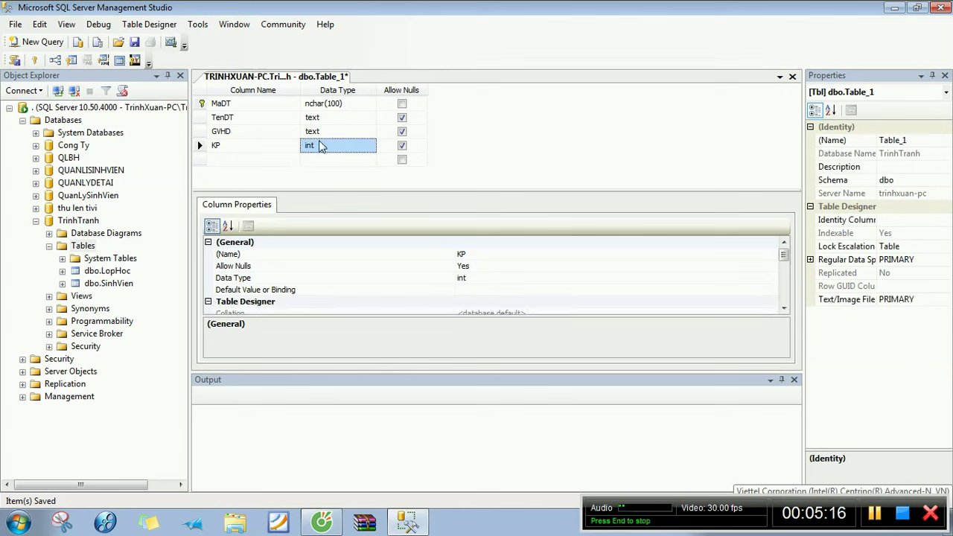
# Step: Save the new table under the name DeTai
pyautogui.hotkey('ctrl', 's')
pyautogui.press('BackSpace')
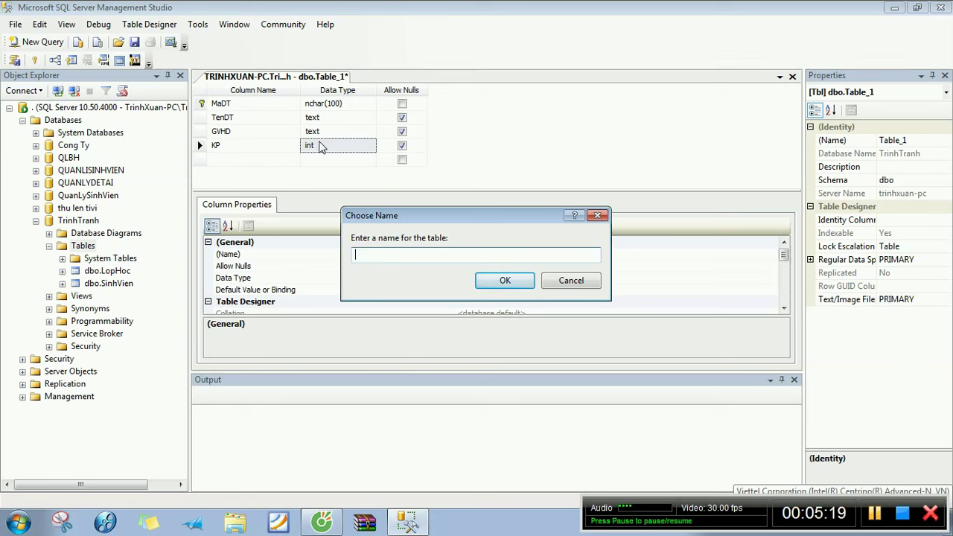
pyautogui.write('DeTai')
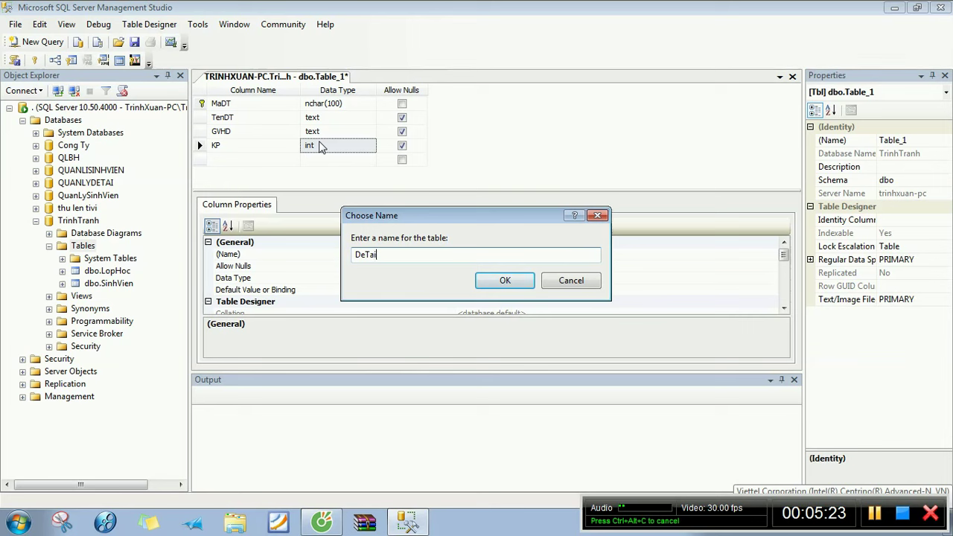
pyautogui.click(503, 282)
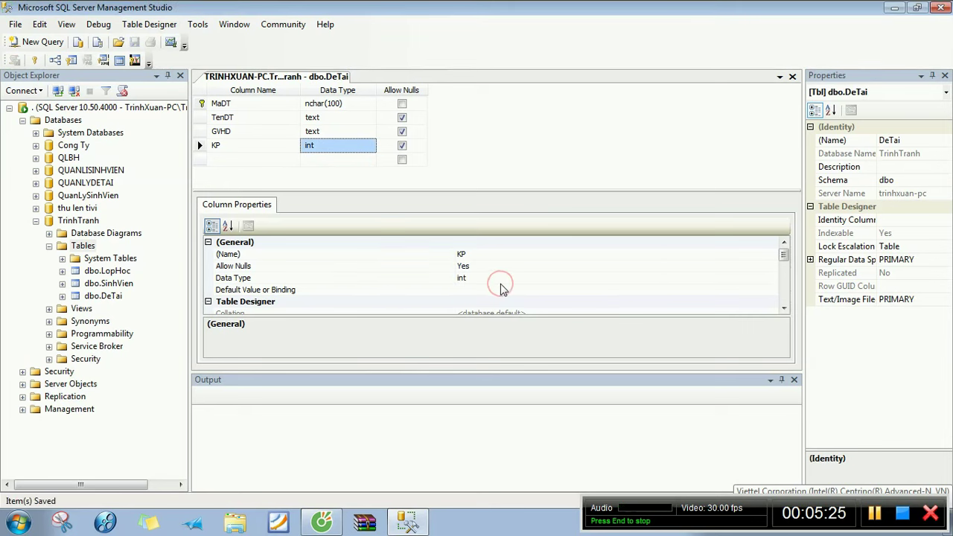
# Step: Close the DeTai table design and start another new table in the TrinhTranh database
pyautogui.rightClick(336, 75)
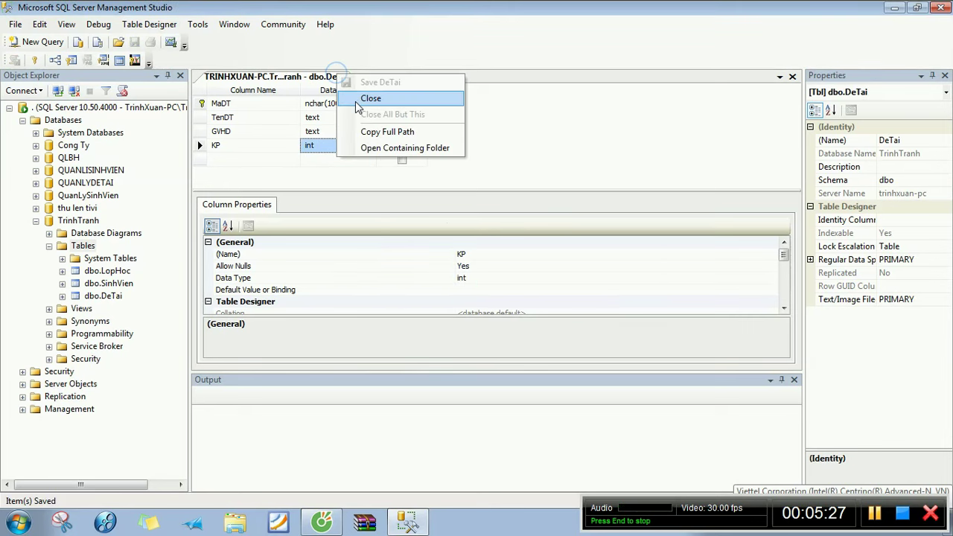
pyautogui.click(357, 104)
pyautogui.rightClick(64, 229)
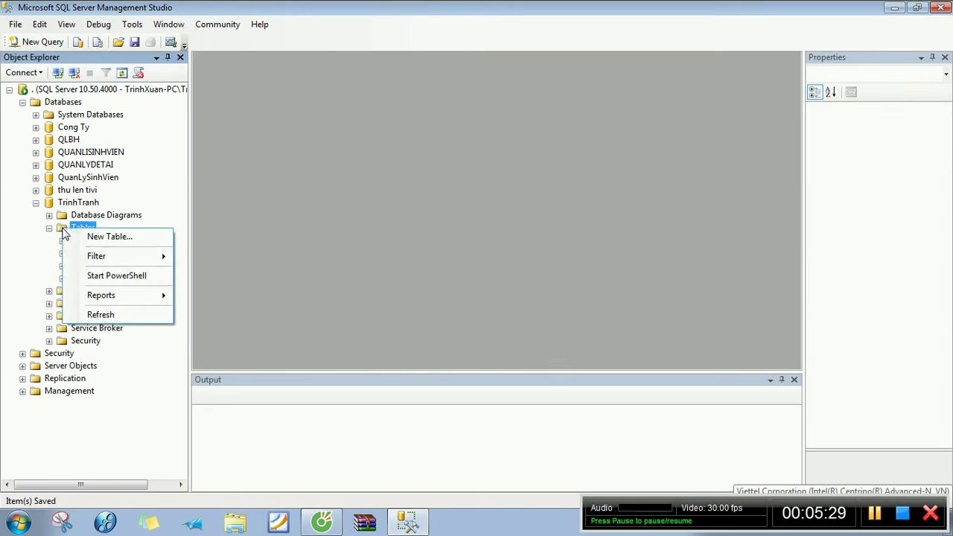
pyautogui.click(109, 236)
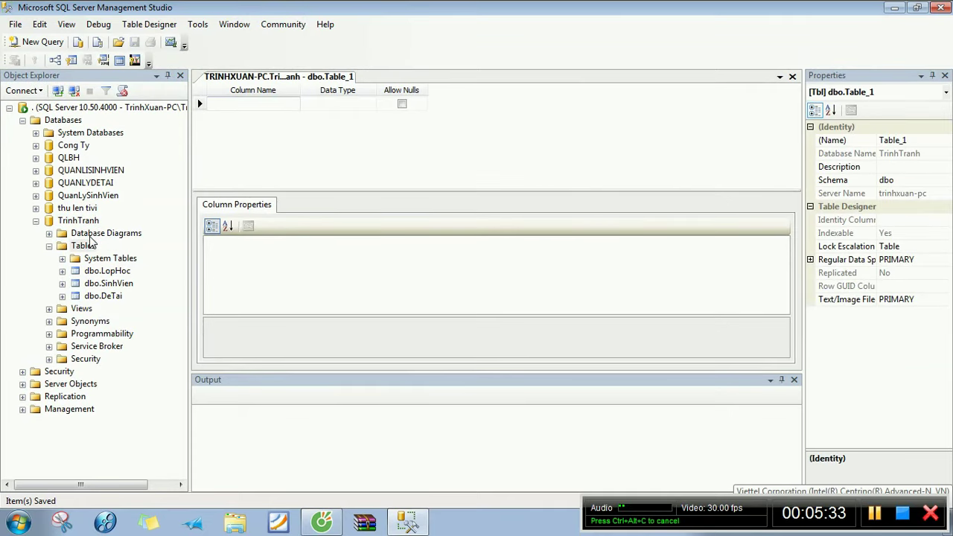
# Step: Open the DeTai table's top 200 rows for editing and query its top 1000 rows to check its columns
pyautogui.click(108, 298)
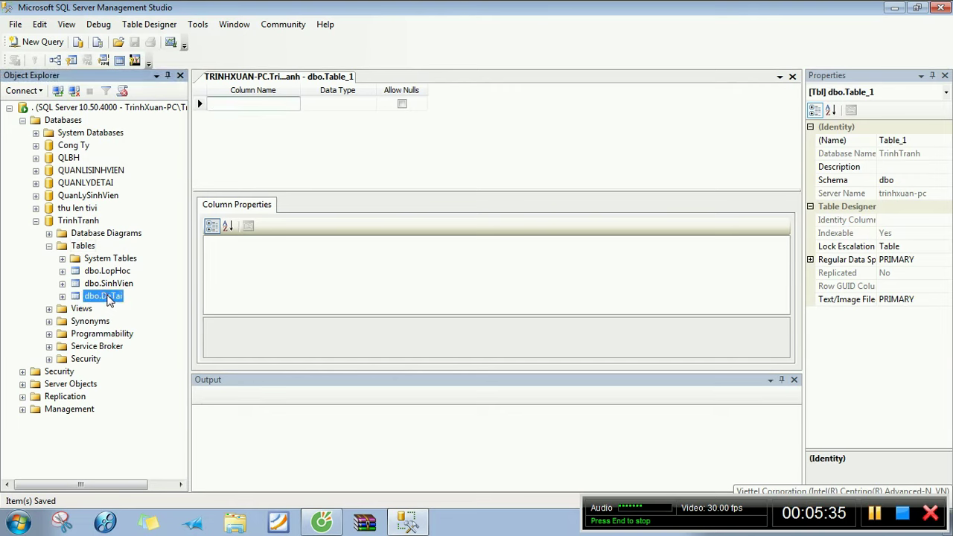
pyautogui.rightClick(108, 298)
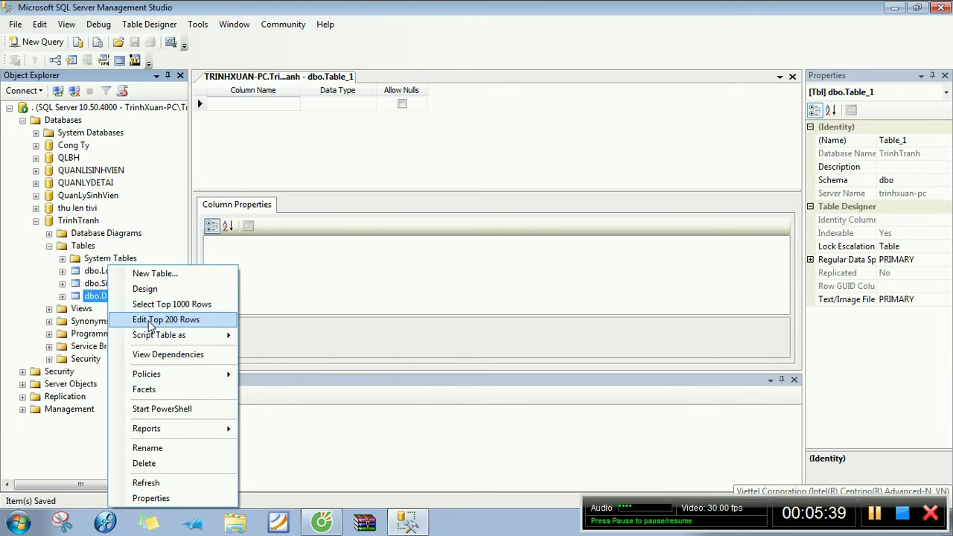
pyautogui.click(149, 324)
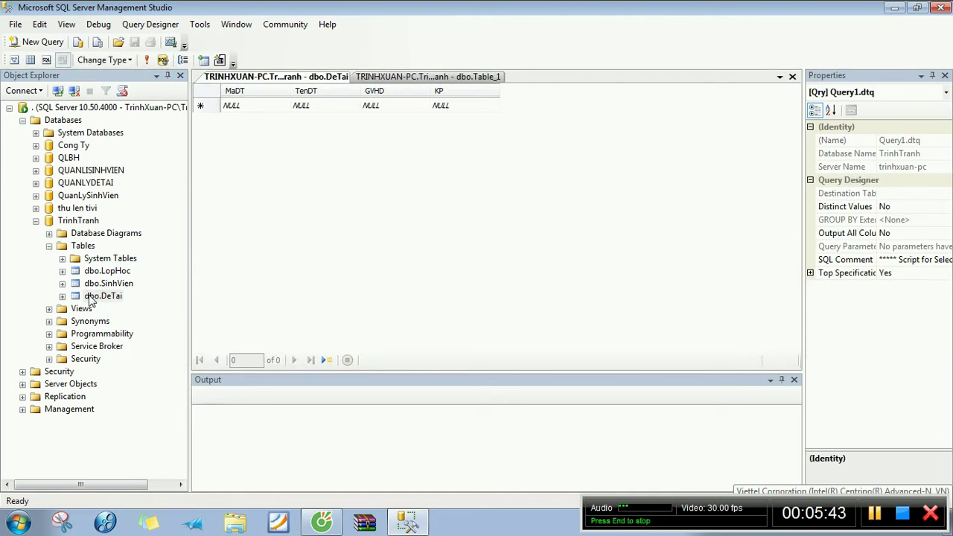
pyautogui.rightClick(93, 296)
pyautogui.click(149, 304)
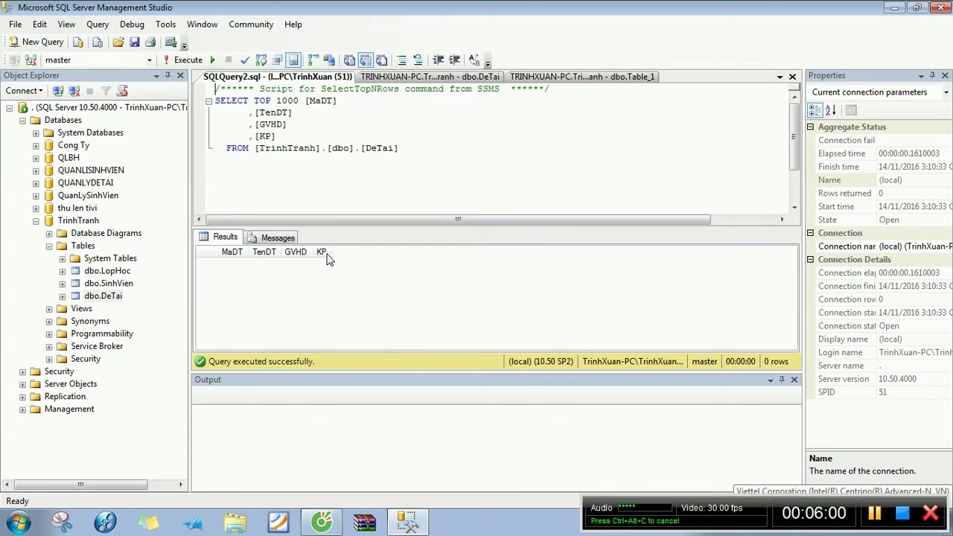
# Step: Query the top 1000 rows of the SinhVien and LopHoc tables to check their columns
pyautogui.rightClick(109, 284)
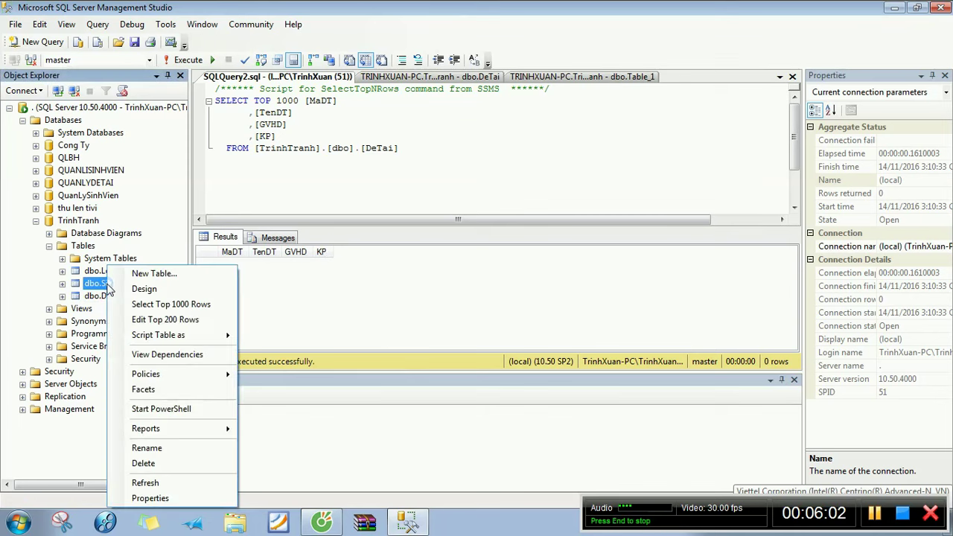
pyautogui.click(160, 304)
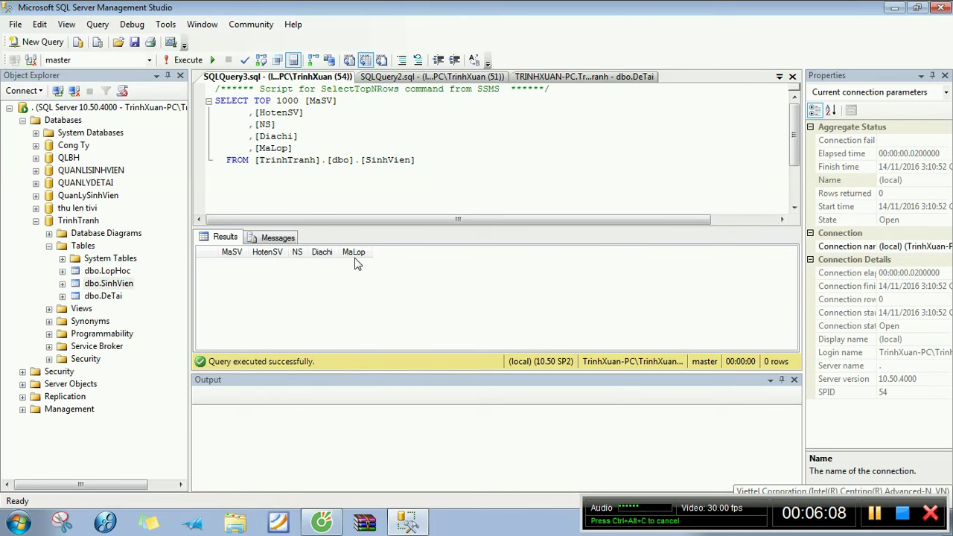
pyautogui.rightClick(99, 269)
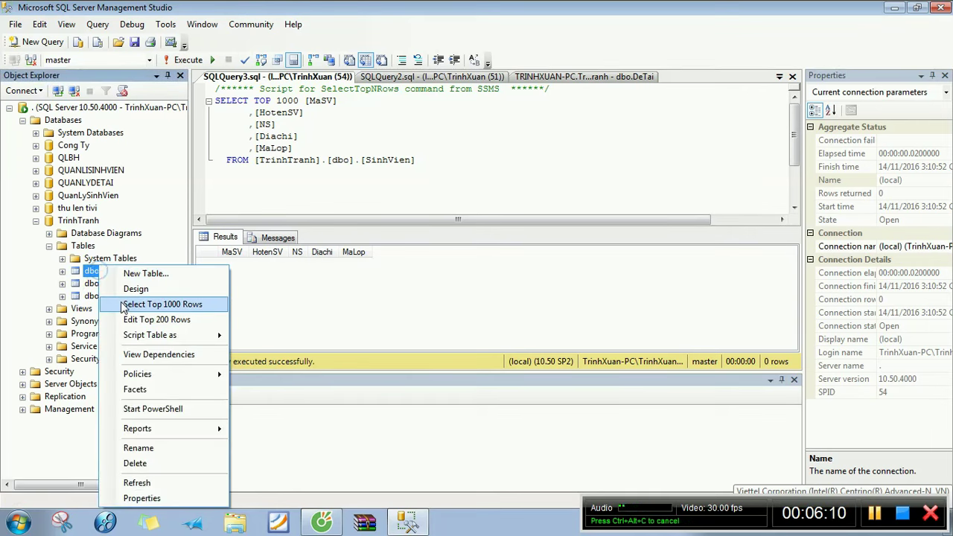
pyautogui.click(161, 305)
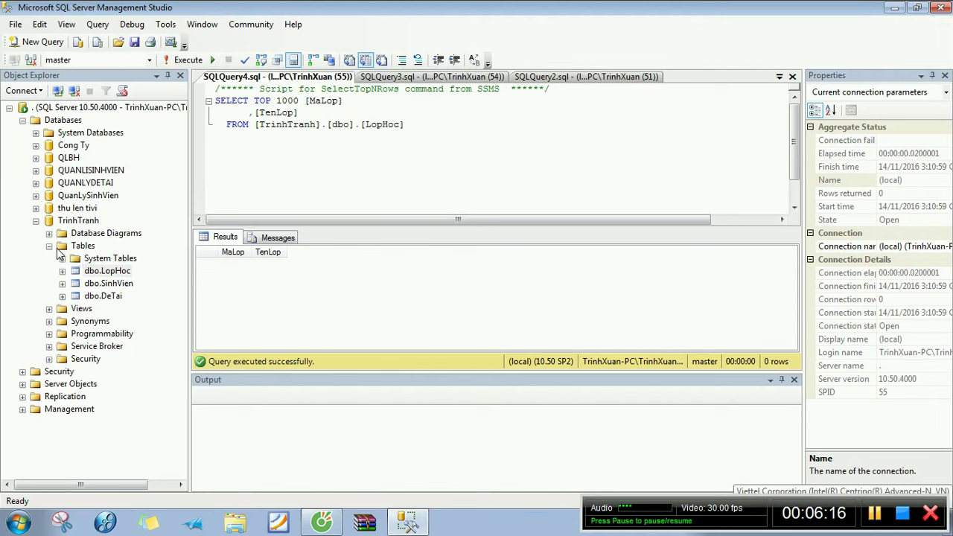
# Step: Start a new table in TrinhTranh and define its first column as MaSV with data type nchar(100)
pyautogui.rightClick(83, 245)
pyautogui.click(91, 254)
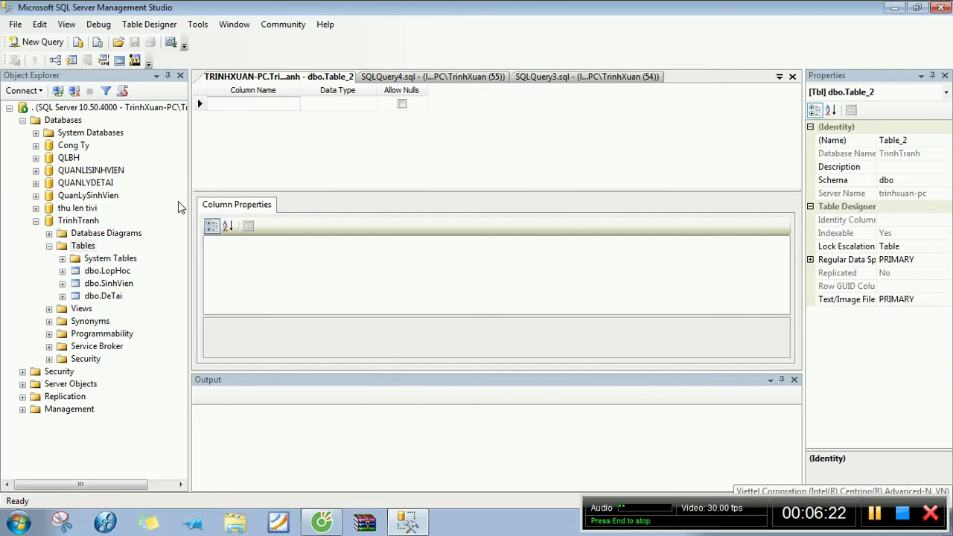
pyautogui.write('Mas')
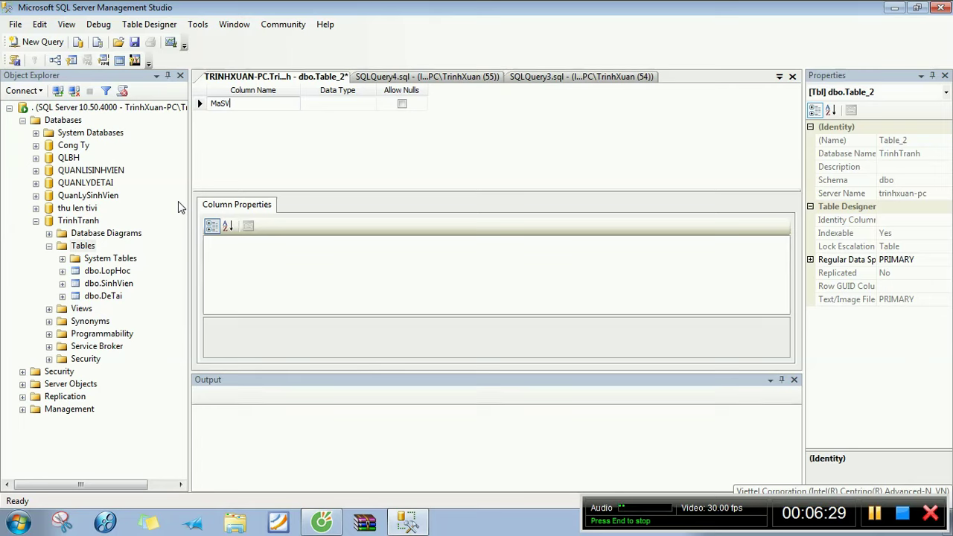
pyautogui.click(335, 104)
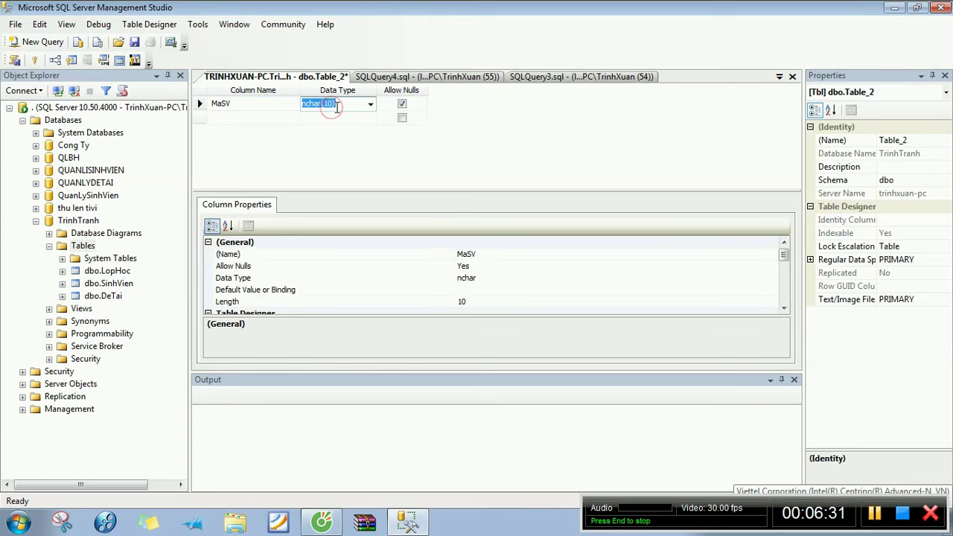
pyautogui.click(334, 105)
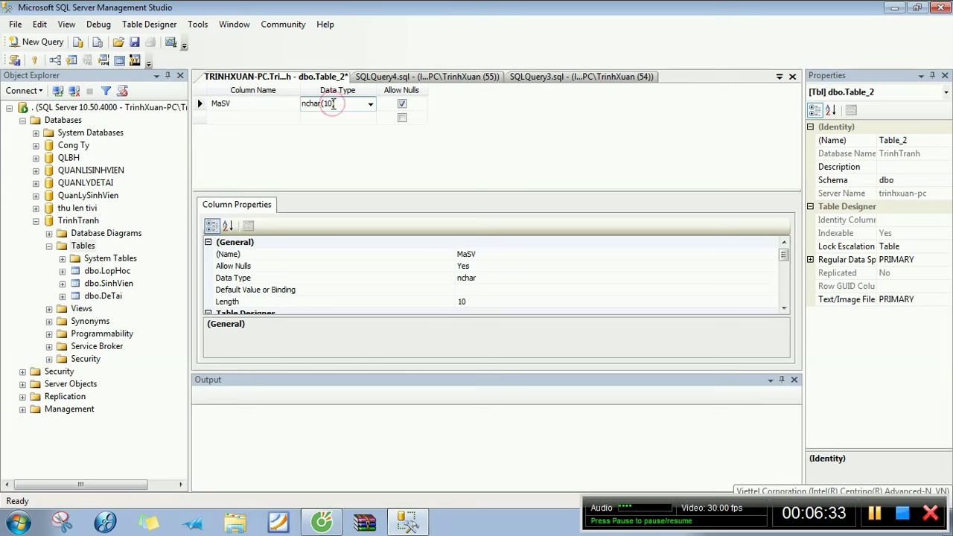
pyautogui.write('0')
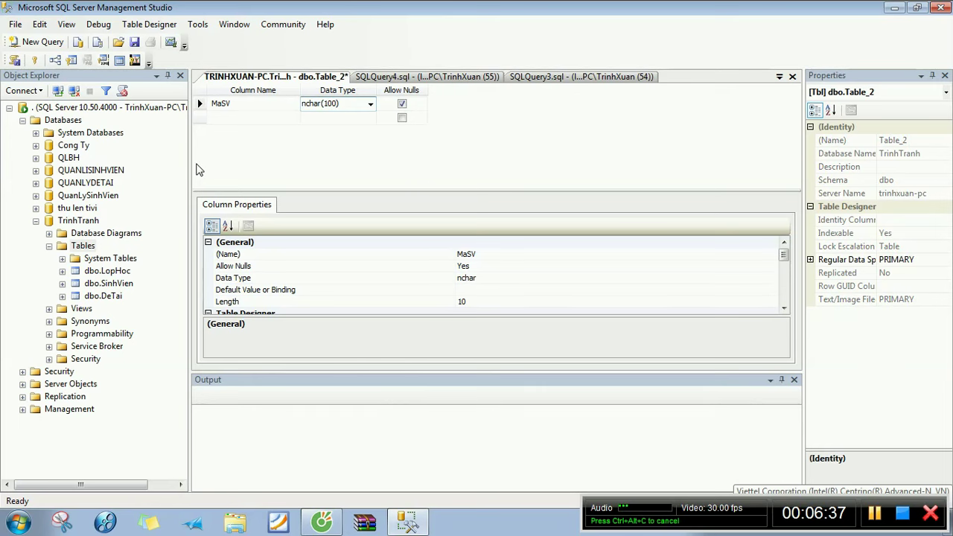
# Step: Add a second column named MaDT with data type nchar(100) below MaSV
pyautogui.click(244, 118)
pyautogui.write('MA')
pyautogui.press('BackSpace')
pyautogui.write('a')
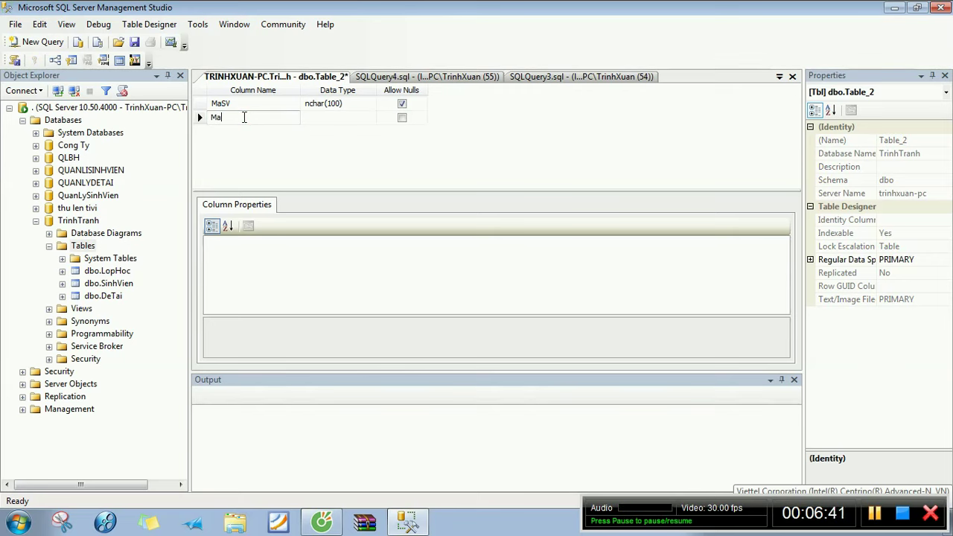
pyautogui.write('DT')
pyautogui.press('Tab')
pyautogui.click(328, 119)
pyautogui.write('00)')
# Step: Set the MaSV column as the new table's primary key
pyautogui.rightClick(207, 105)
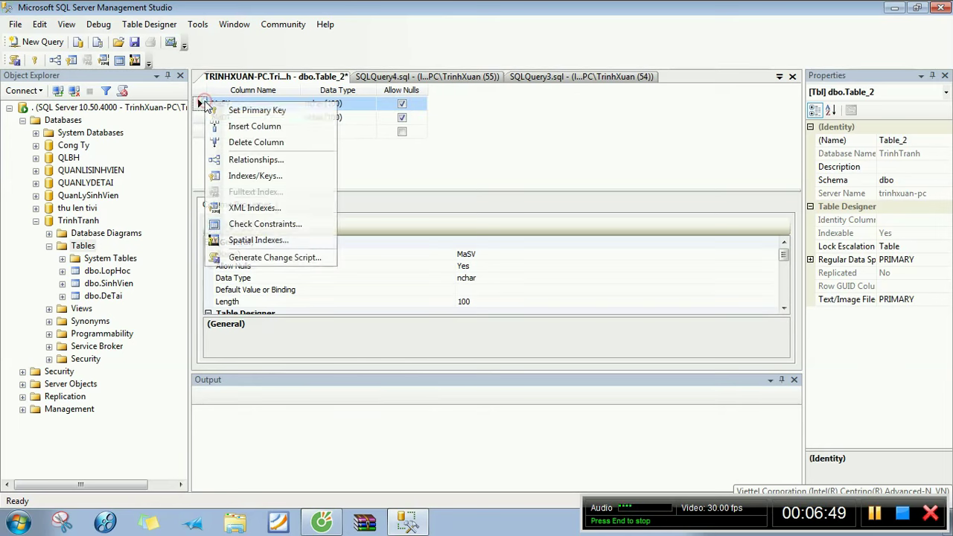
pyautogui.click(224, 109)
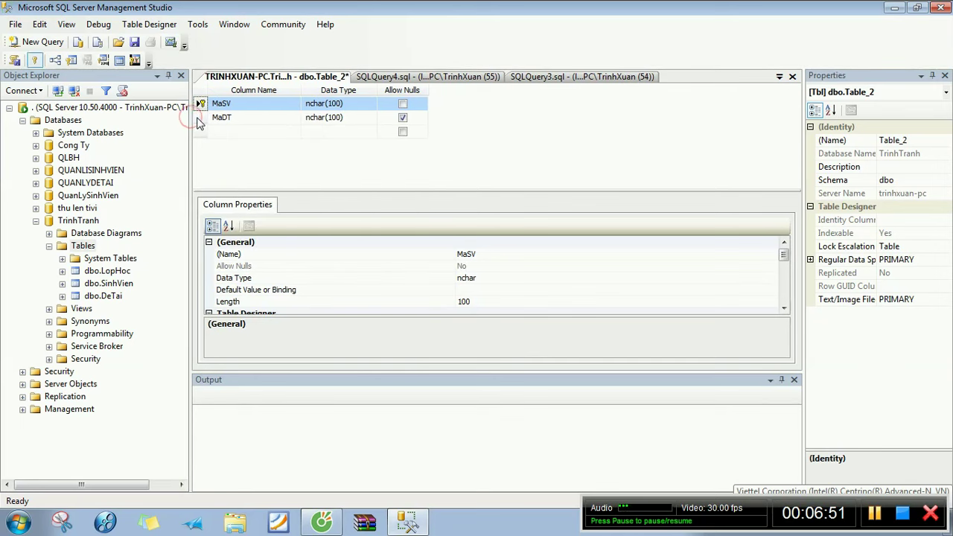
# Step: Try making MaDT the primary key, and set the key back to the MaSV column
pyautogui.rightClick(198, 118)
pyautogui.click(227, 128)
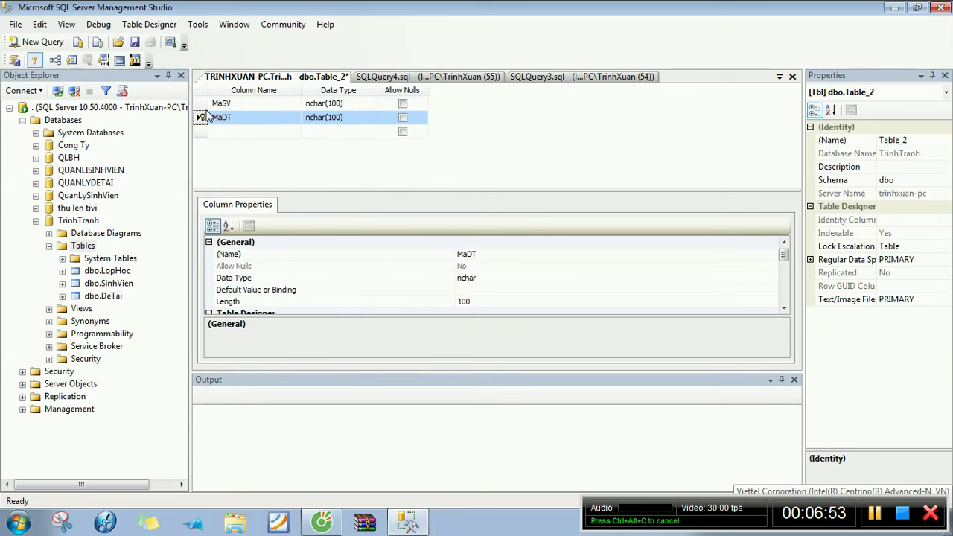
pyautogui.click(200, 104)
pyautogui.rightClick(207, 106)
pyautogui.click(223, 113)
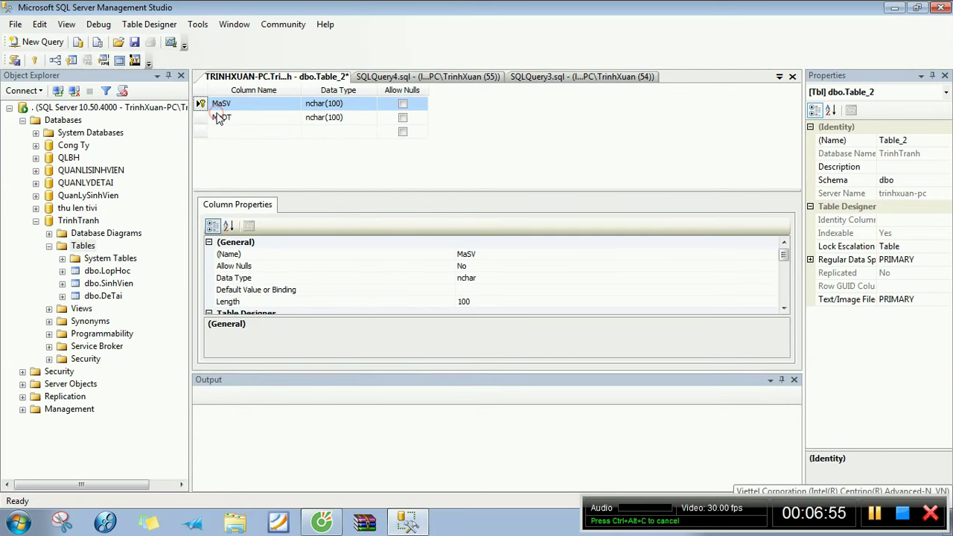
# Step: Add a third column named NTT with data type text, and allow nulls for the MaDT column
pyautogui.click(242, 134)
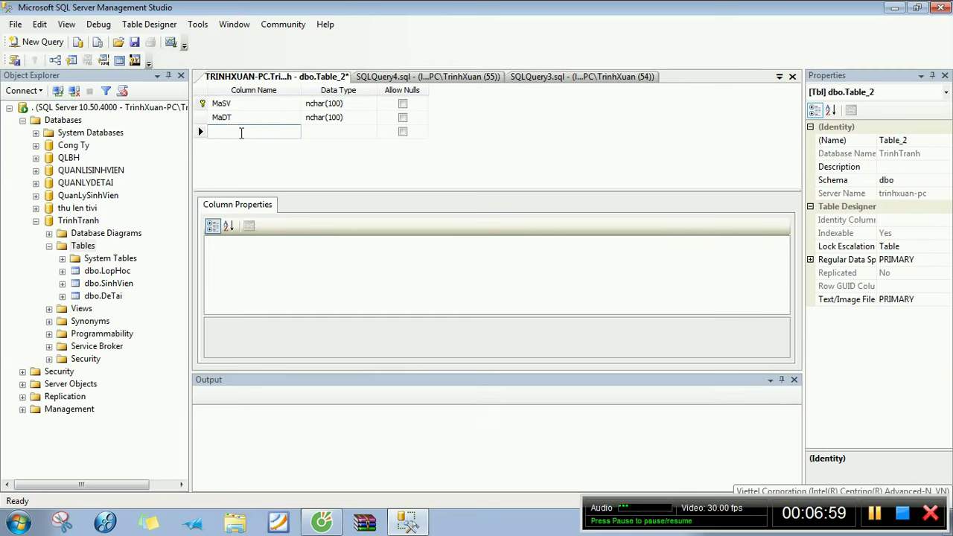
pyautogui.write('n')
pyautogui.write('NTT')
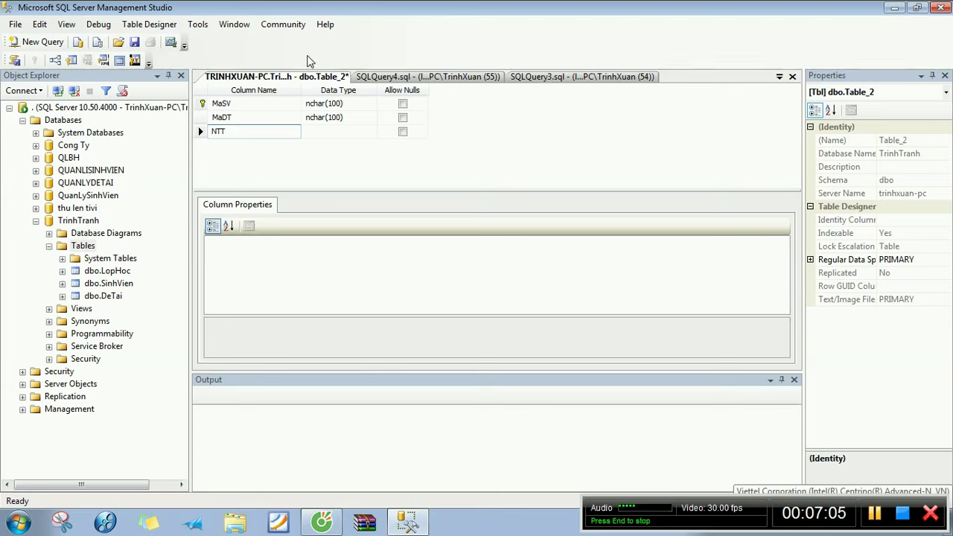
pyautogui.click(353, 131)
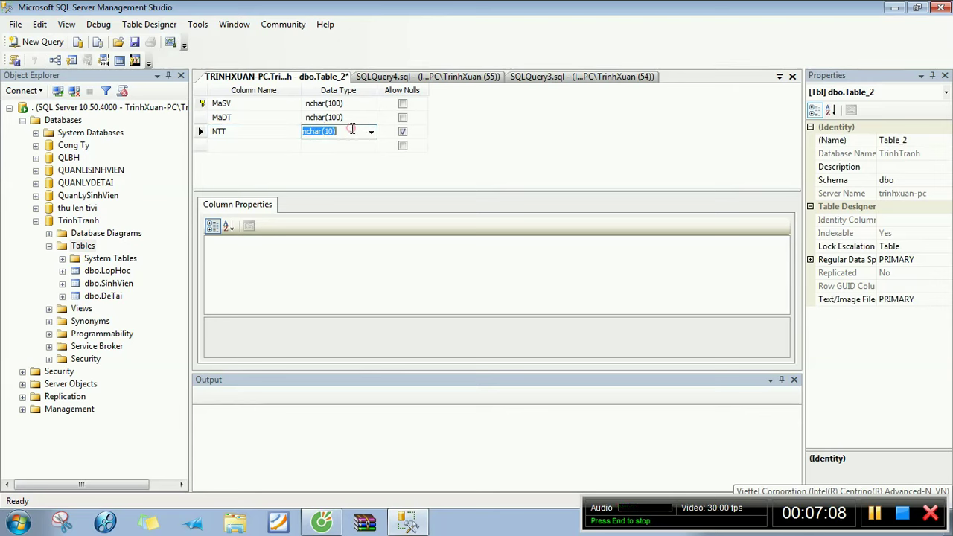
pyautogui.press('BackSpace')
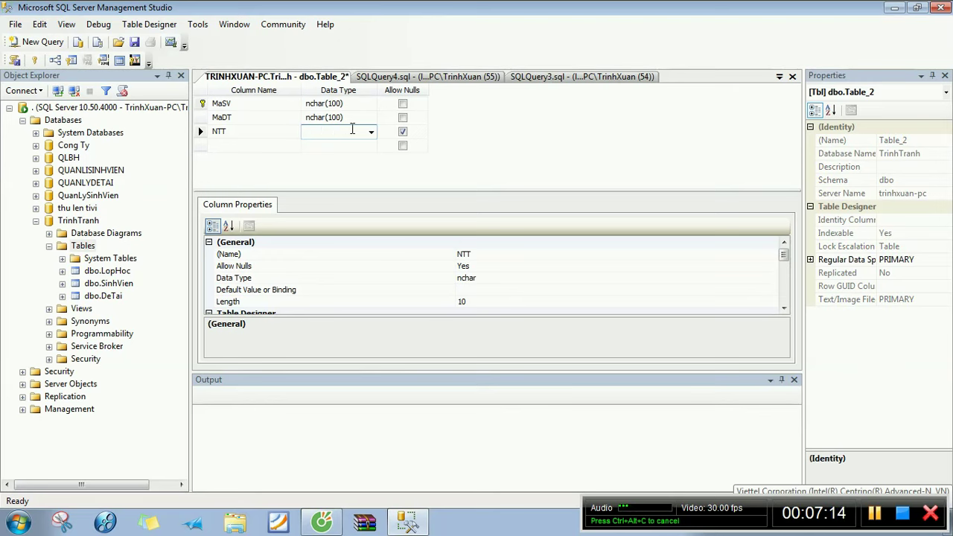
pyautogui.write('TE')
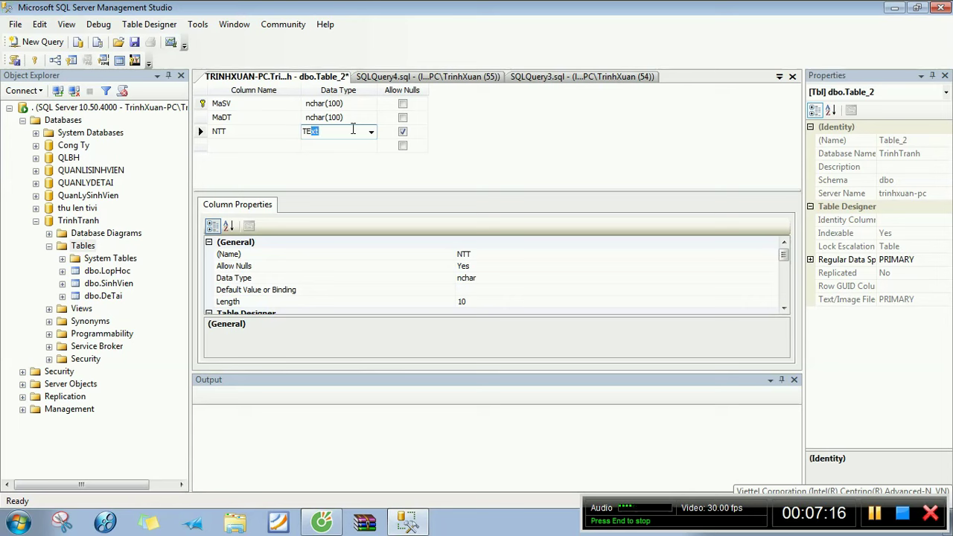
pyautogui.press('BackSpace')
pyautogui.press('BackSpace')
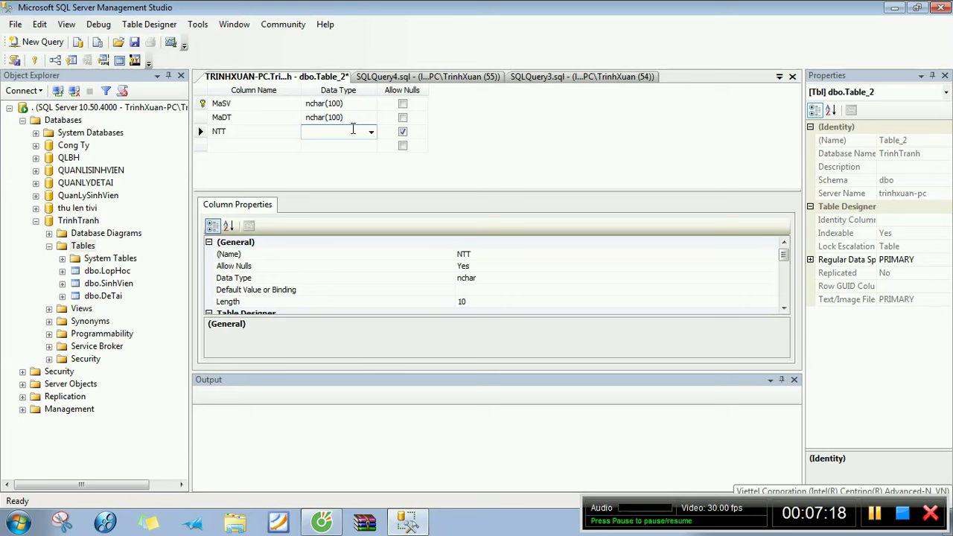
pyautogui.write('XX')
pyautogui.press('BackSpace')
pyautogui.write('T')
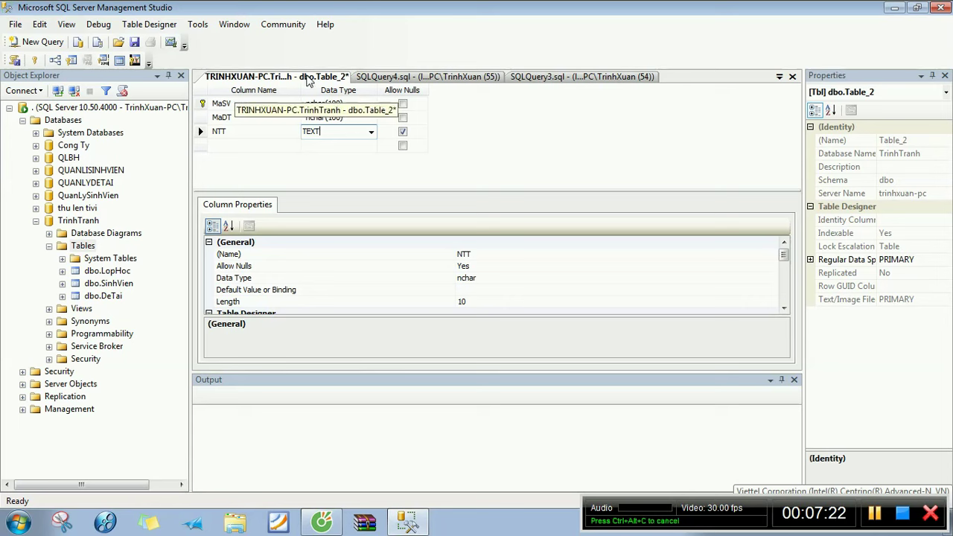
pyautogui.click(402, 118)
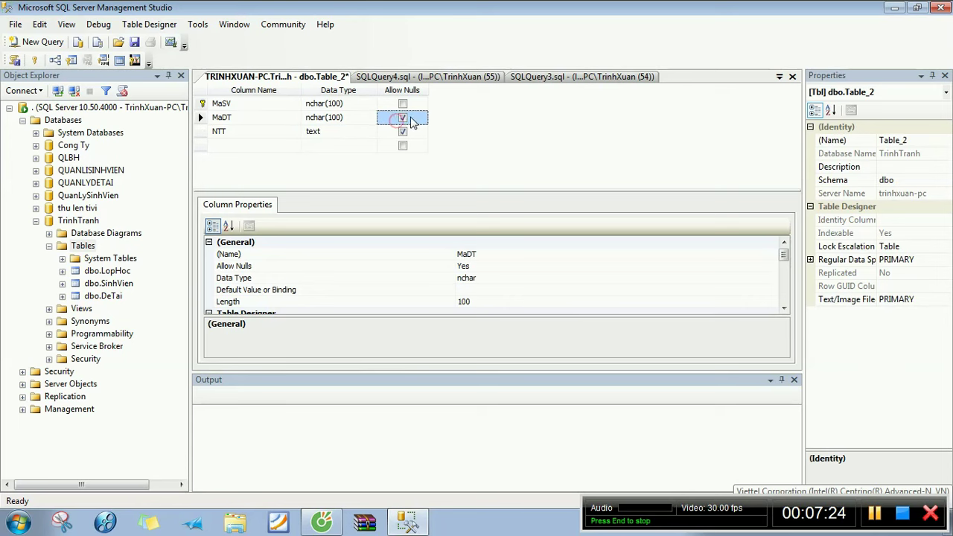
# Step: Add a fourth column named KQ below NTT and clear its default data type
pyautogui.click(245, 144)
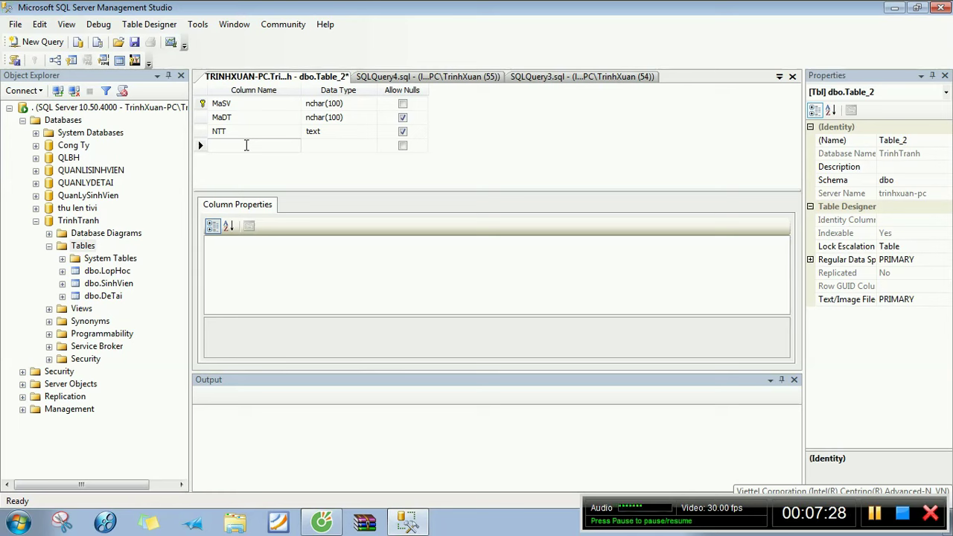
pyautogui.write('KQ')
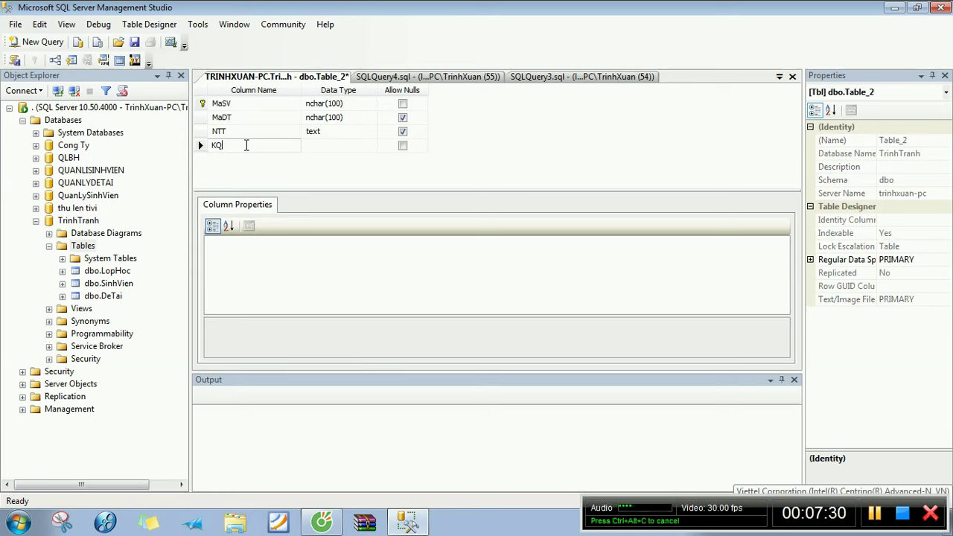
pyautogui.press('Tab')
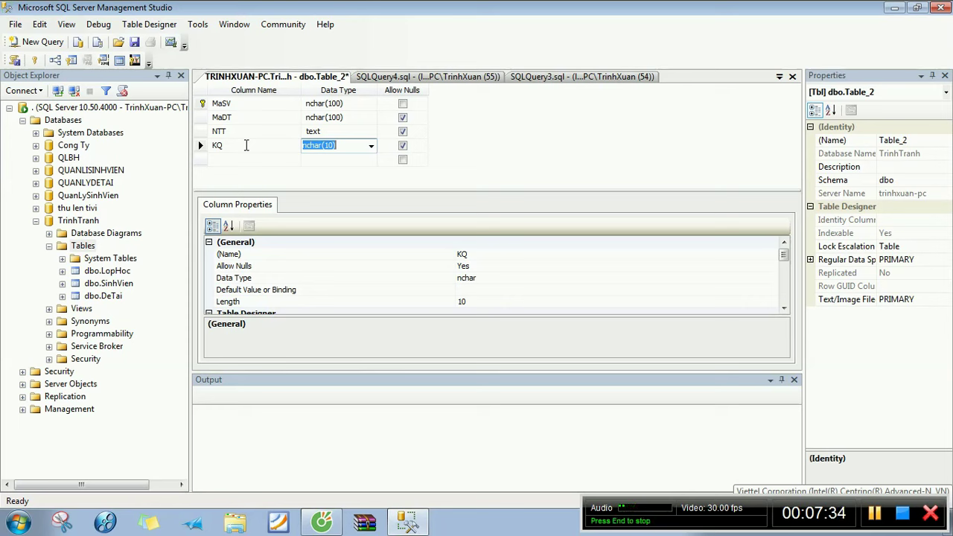
pyautogui.press('BackSpace')
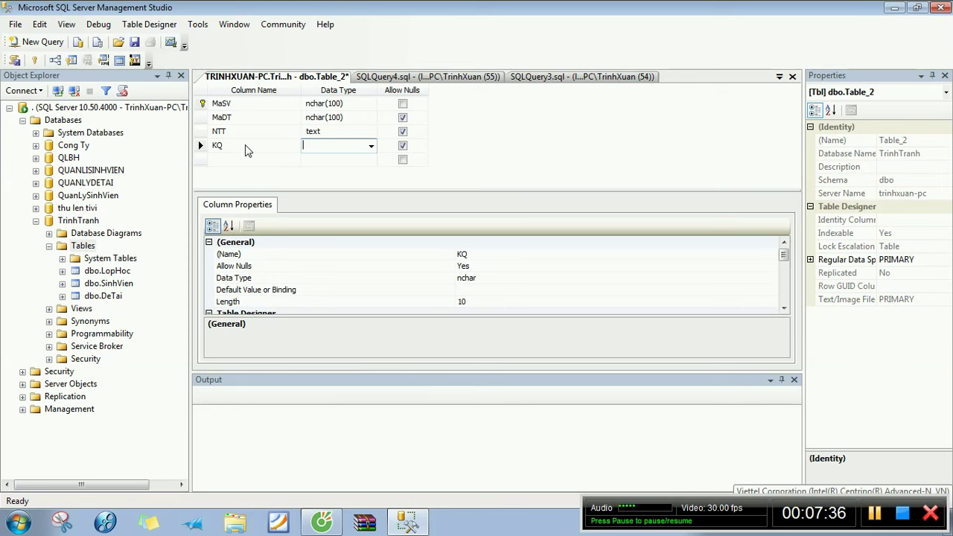